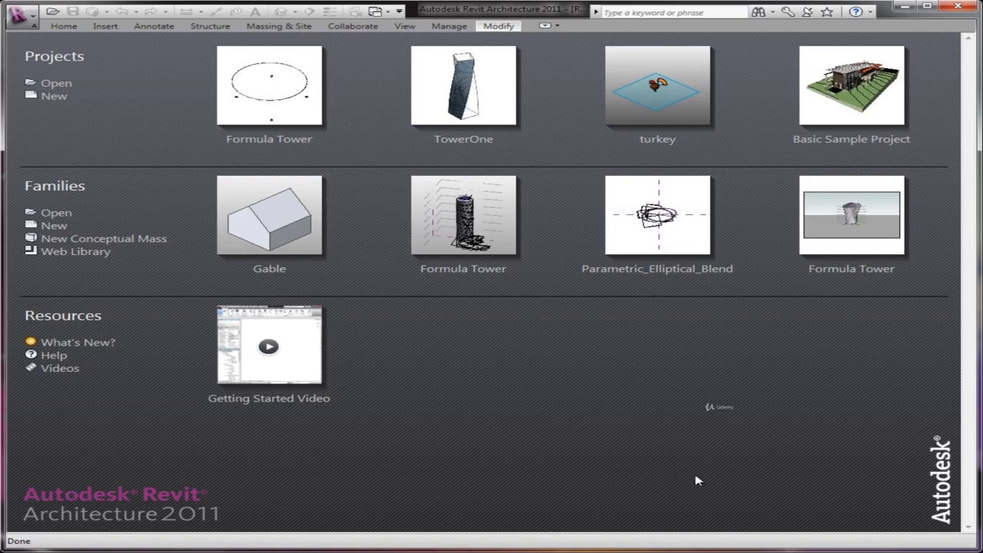
Open the recent TowerOne project and set the WCPL type parameter of the Complex_Tower mass to 5' 0"
click(469, 98)
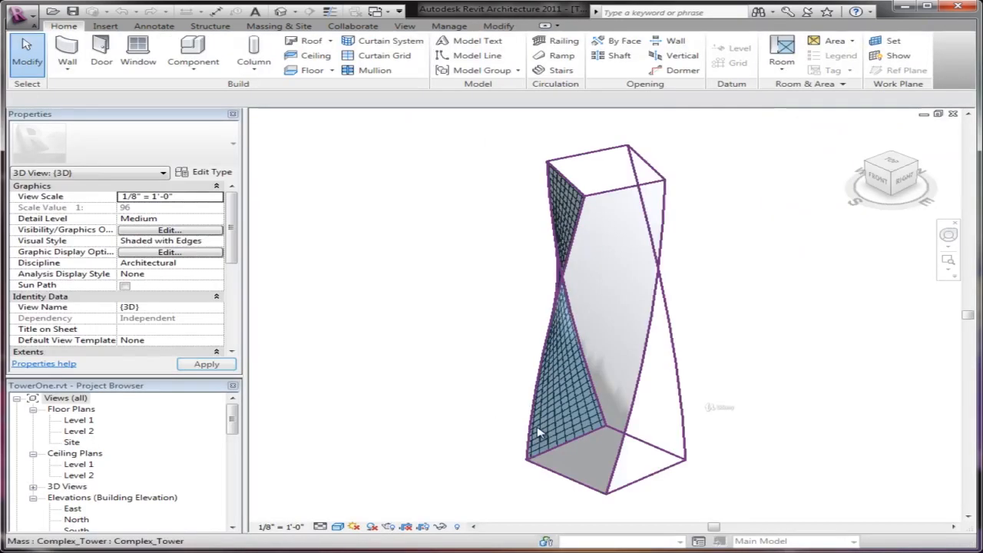
shift+middle_drag(452, 392, 815, 338)
click(562, 289)
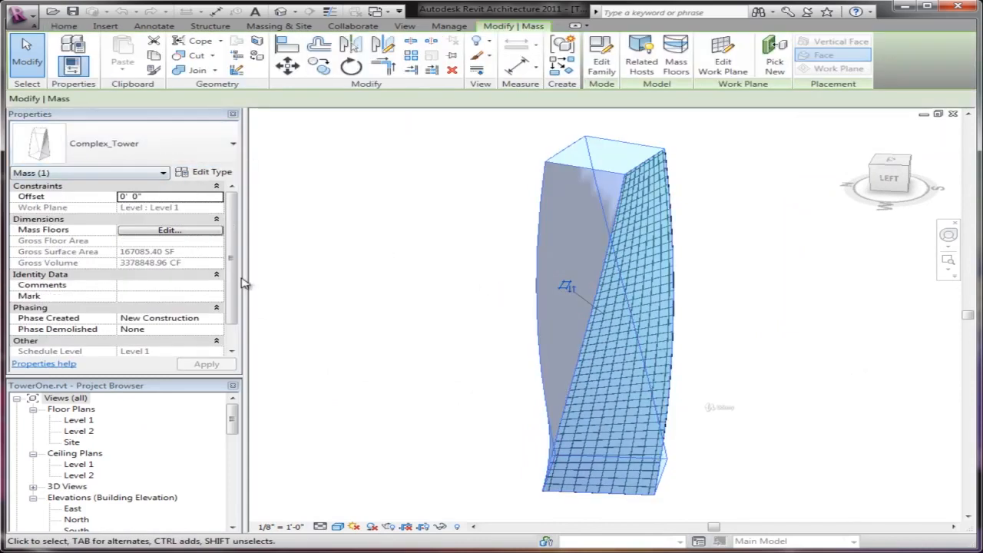
click(202, 175)
drag(764, 166, 260, 119)
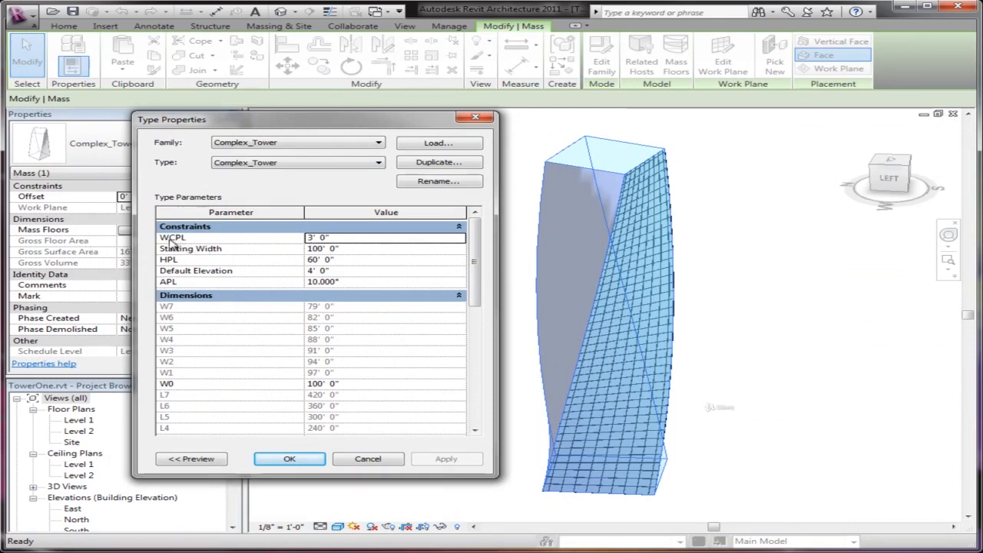
click(348, 241)
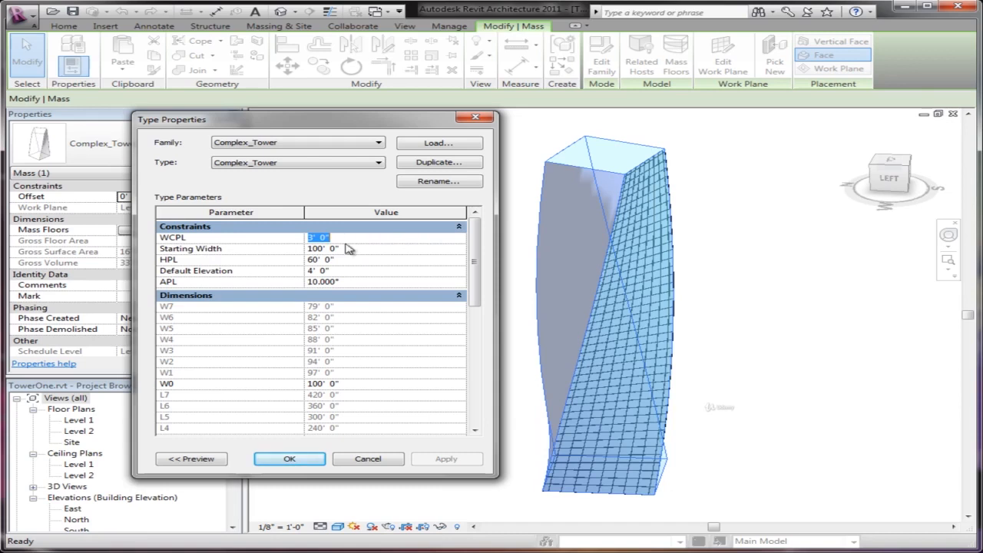
text(5)
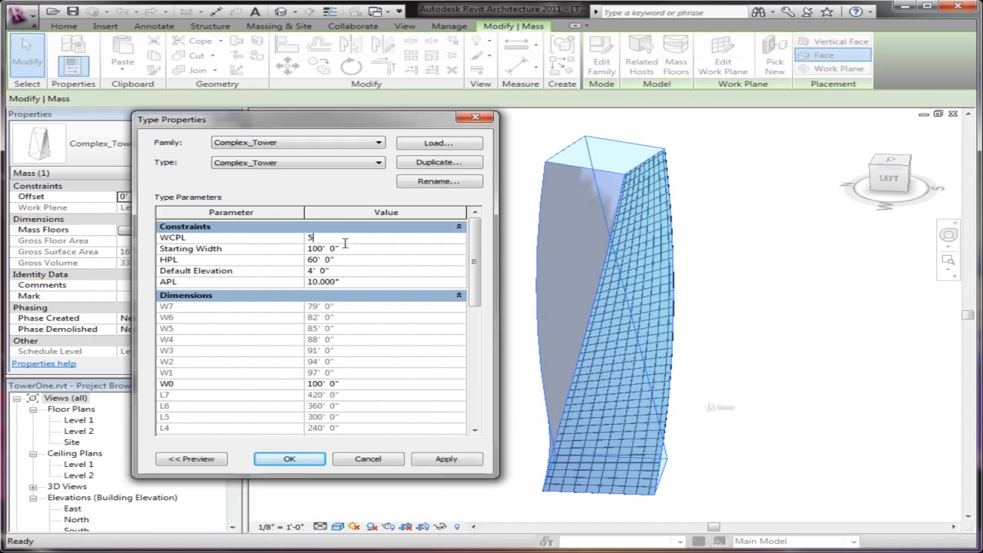
click(438, 459)
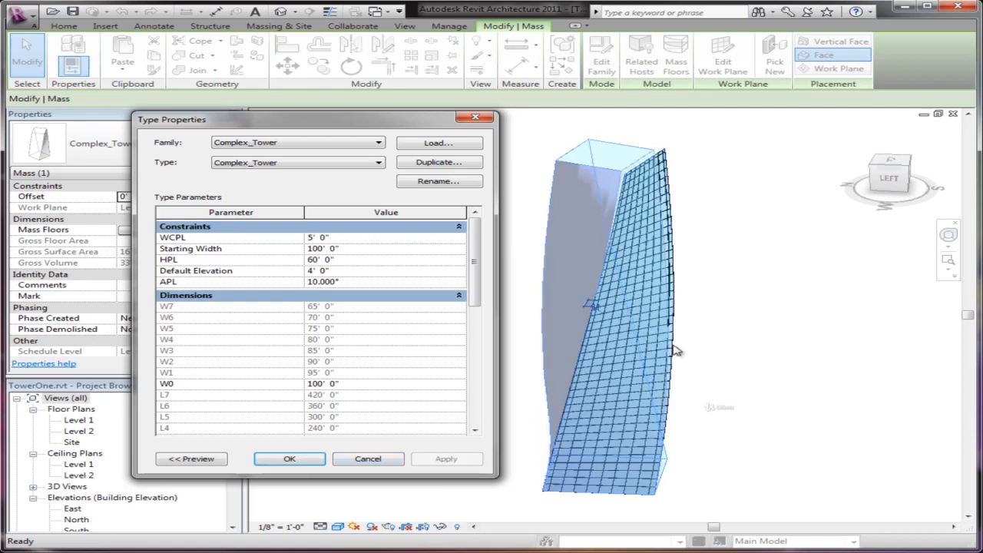
click(295, 460)
click(722, 208)
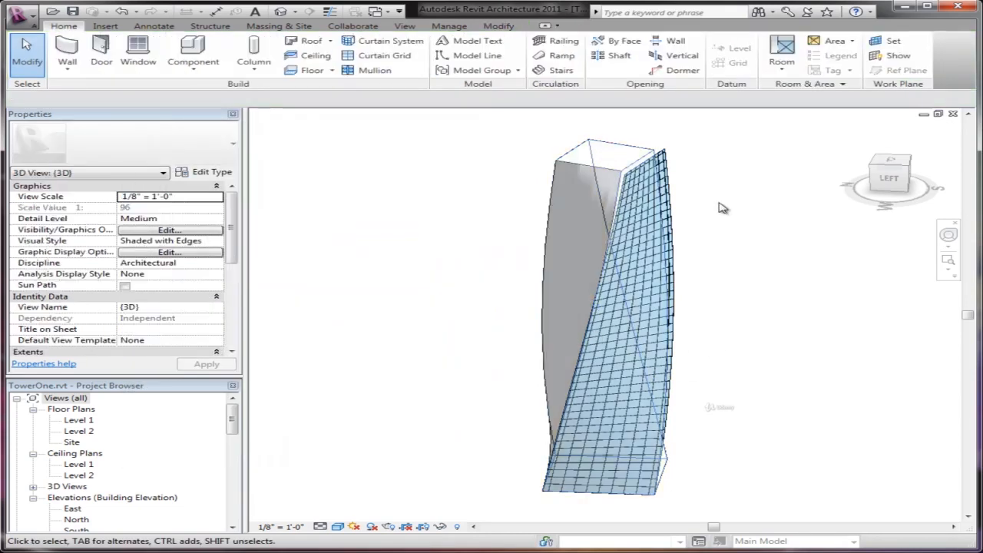
Update the 5' x 10' curtain system to match the modified face of the tower mass
click(671, 154)
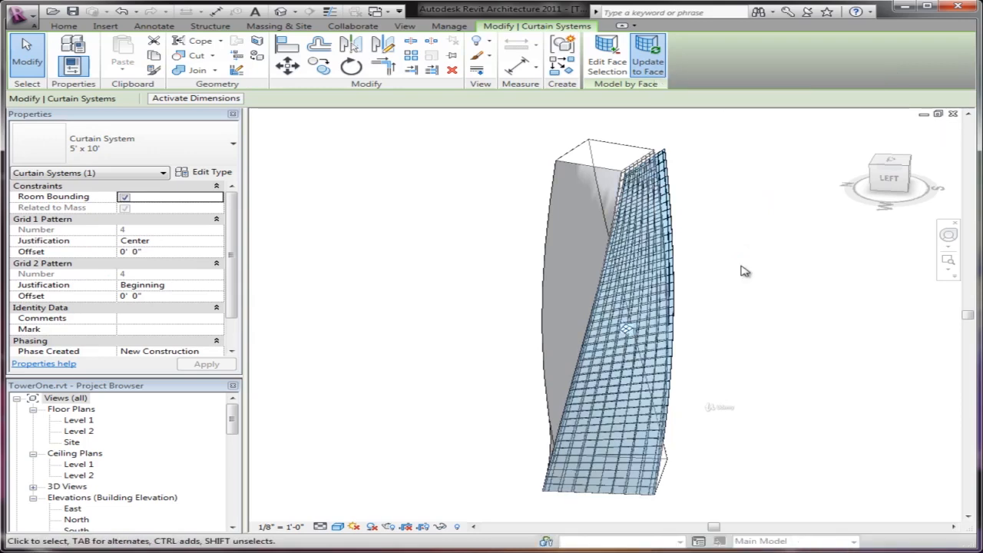
shift+middle_drag(730, 299, 709, 306)
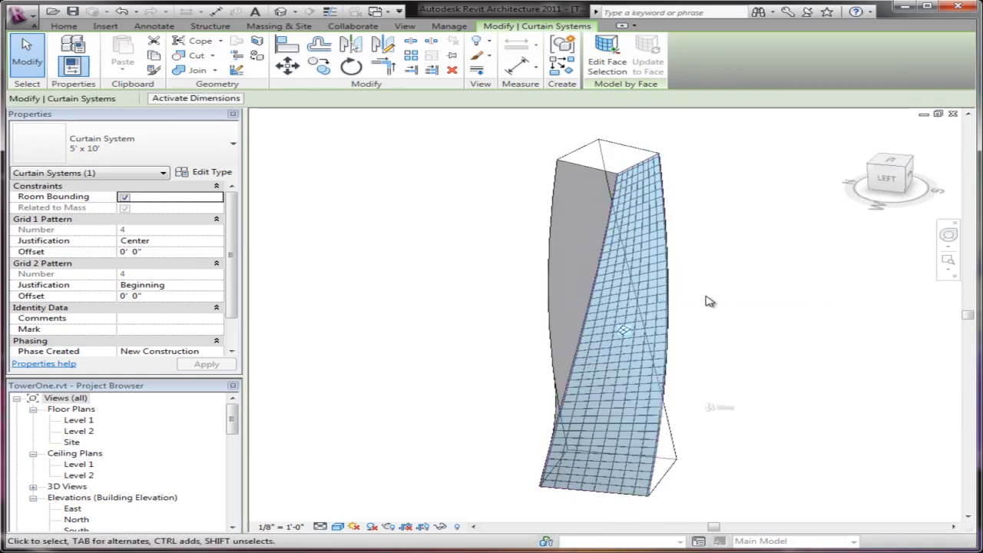
click(730, 308)
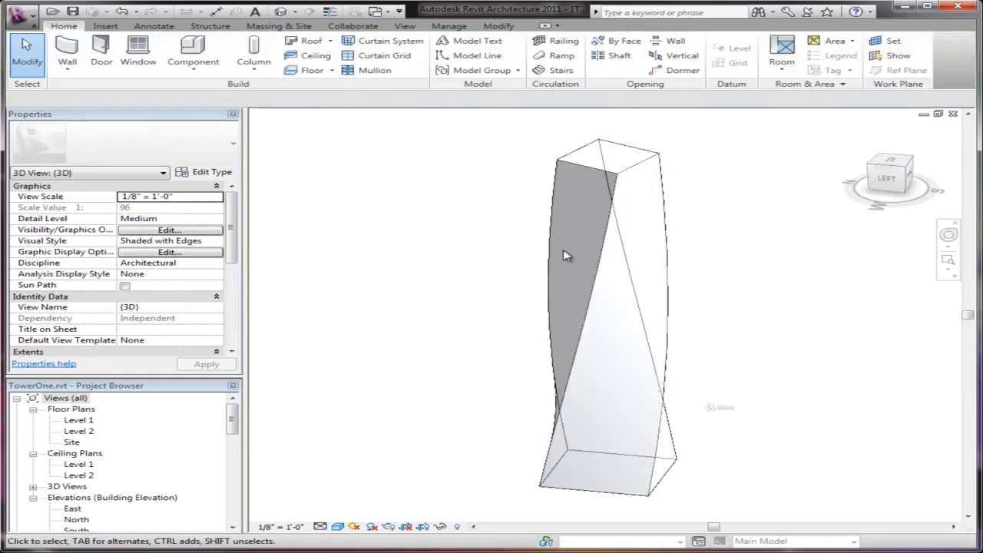
Apply an HPL type parameter value of 30' 0" to the Complex_Tower mass
click(551, 225)
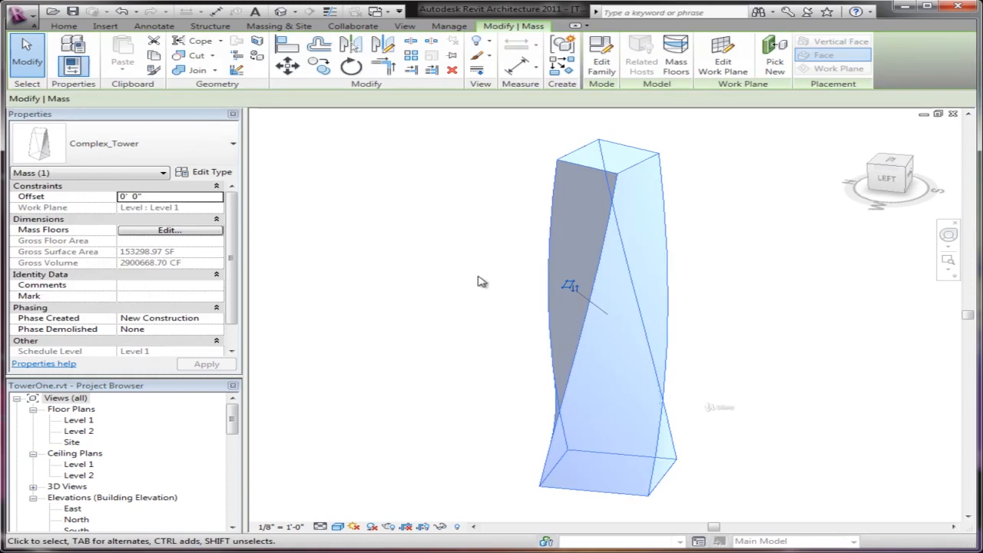
mouse_move(492, 312)
shift+middle_down()
mouse_move(494, 342)
mouse_move(435, 377)
mouse_move(500, 377)
mouse_move(470, 360)
mouse_move(485, 328)
shift+middle_up()
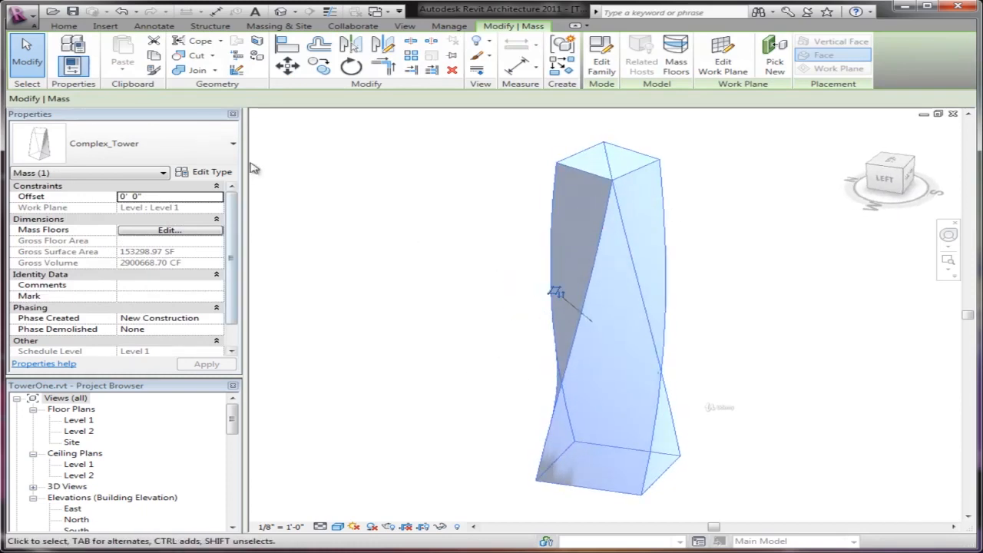
click(213, 174)
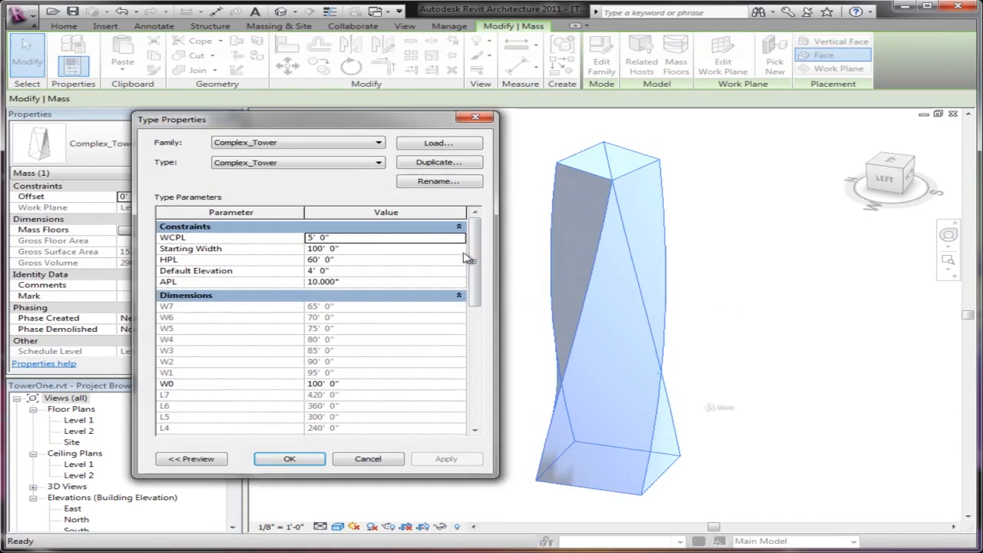
click(357, 264)
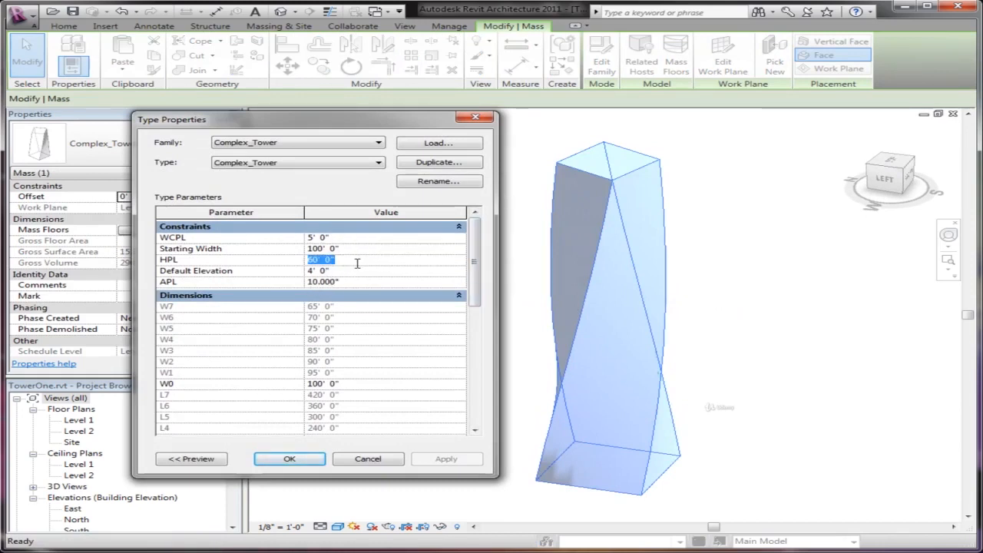
text(30)
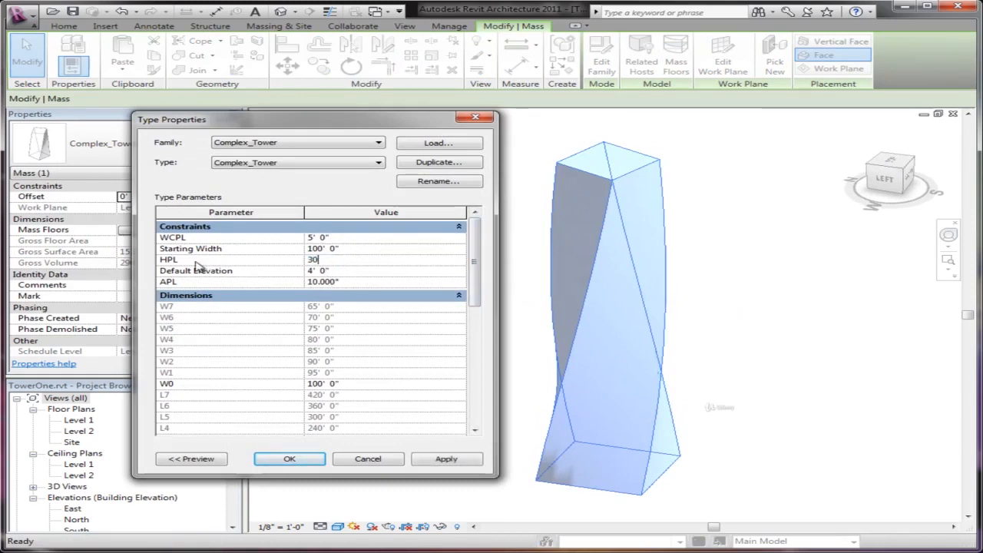
click(441, 460)
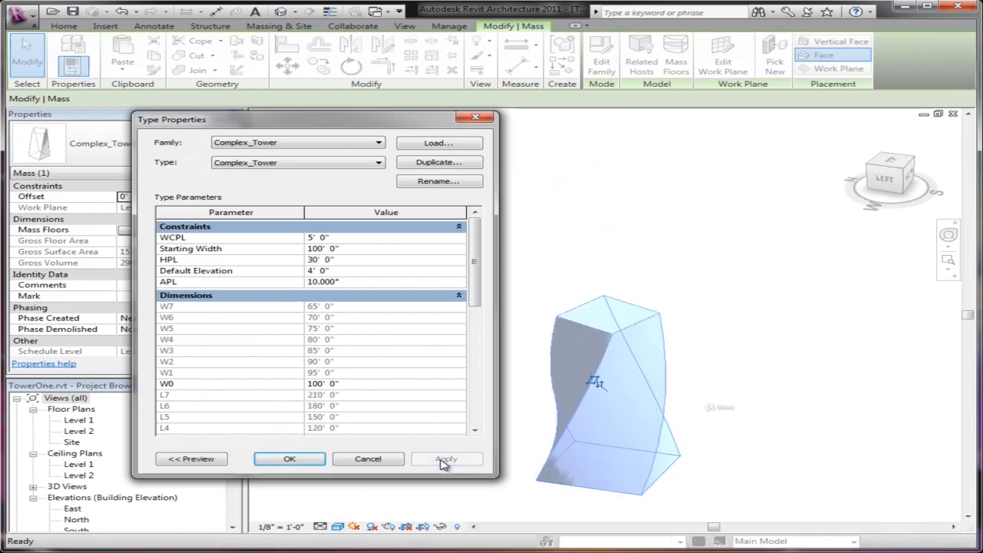
Set the tower's HPL type parameter to 50' 0" and apply it
click(353, 265)
click(354, 264)
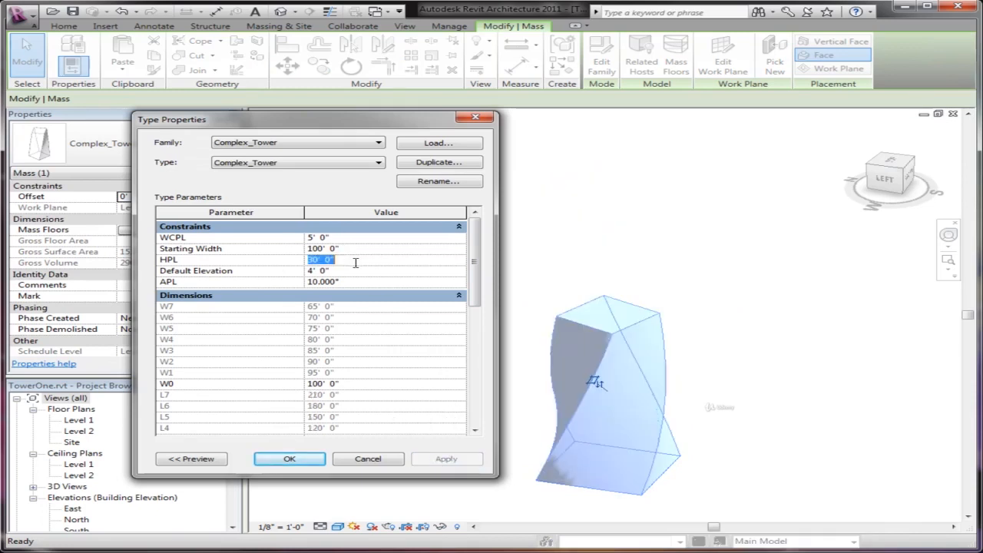
text(50)
click(444, 459)
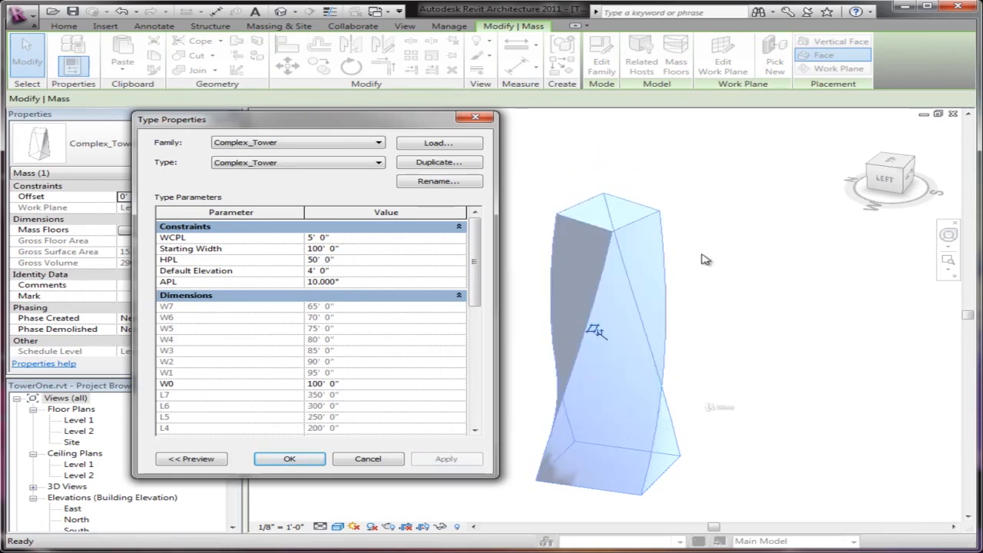
Set the tower's APL twist angle to 5° and apply it
click(373, 282)
text(5)
click(446, 461)
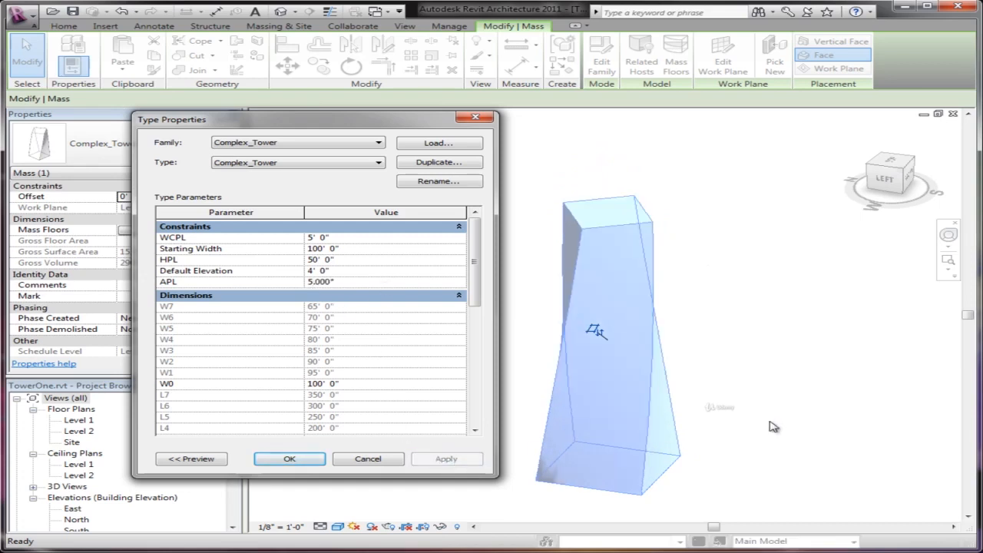
Set the tower's APL angle to -5°, accept the type properties and deselect the mass
click(378, 282)
text(-5)
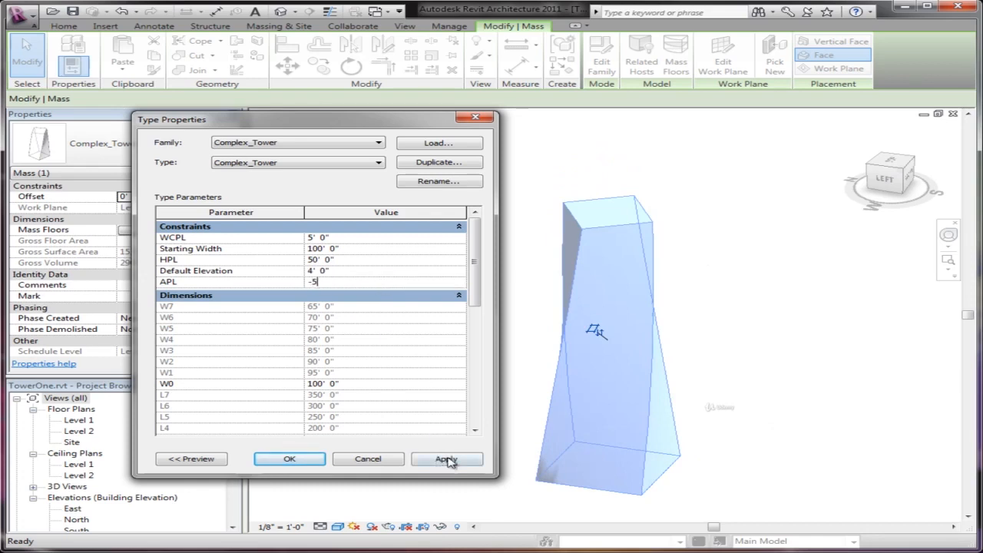
click(448, 461)
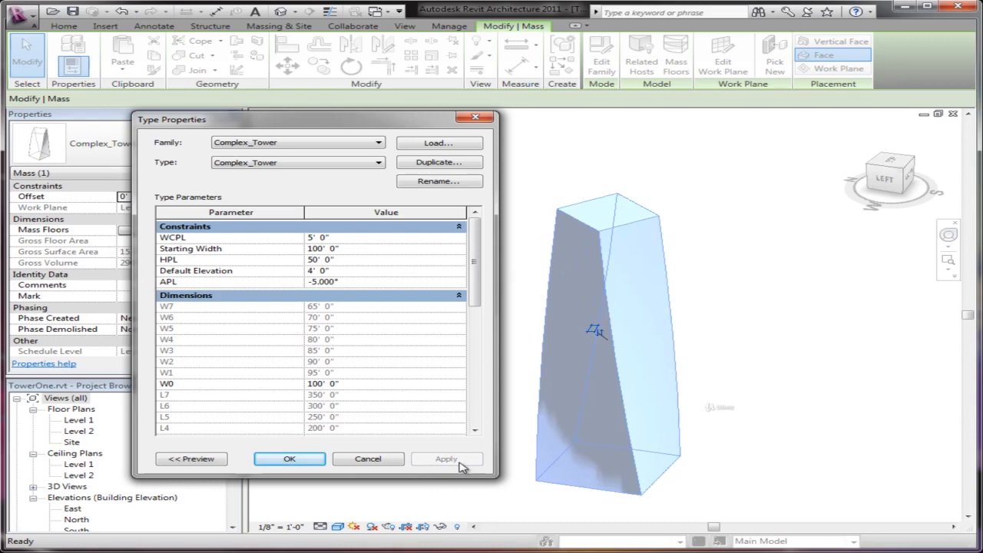
click(296, 461)
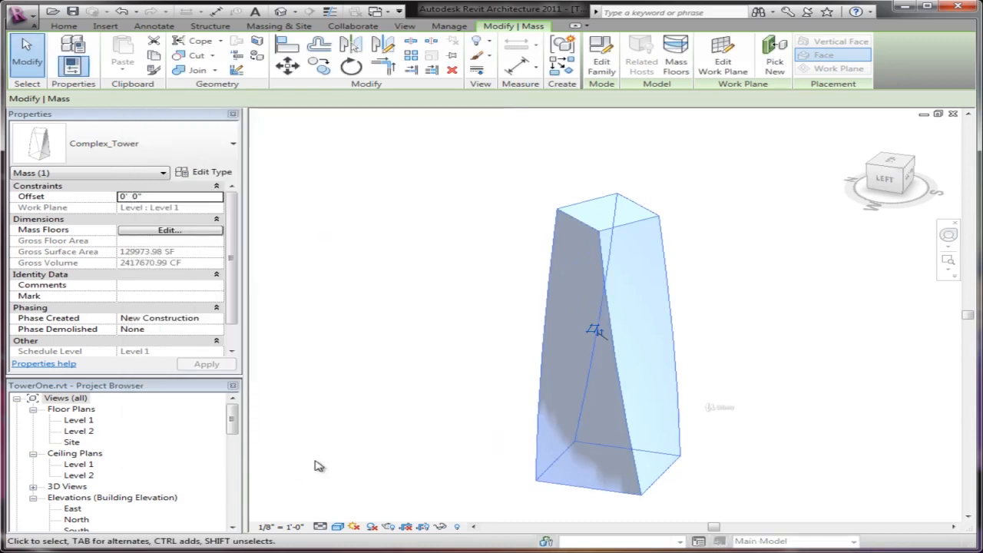
click(784, 425)
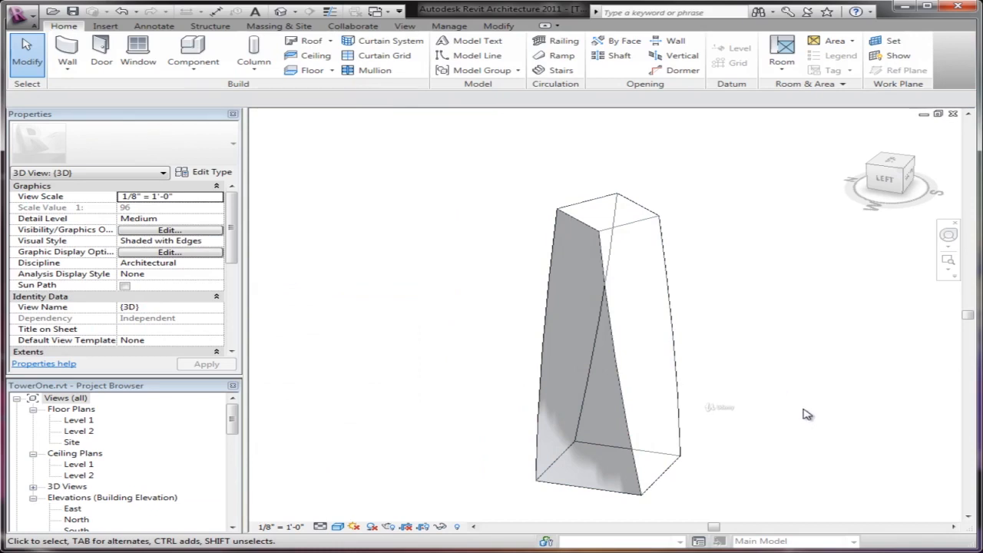
Open the recent family file Gable.rfa and bring the whole gable mass into view
click(29, 15)
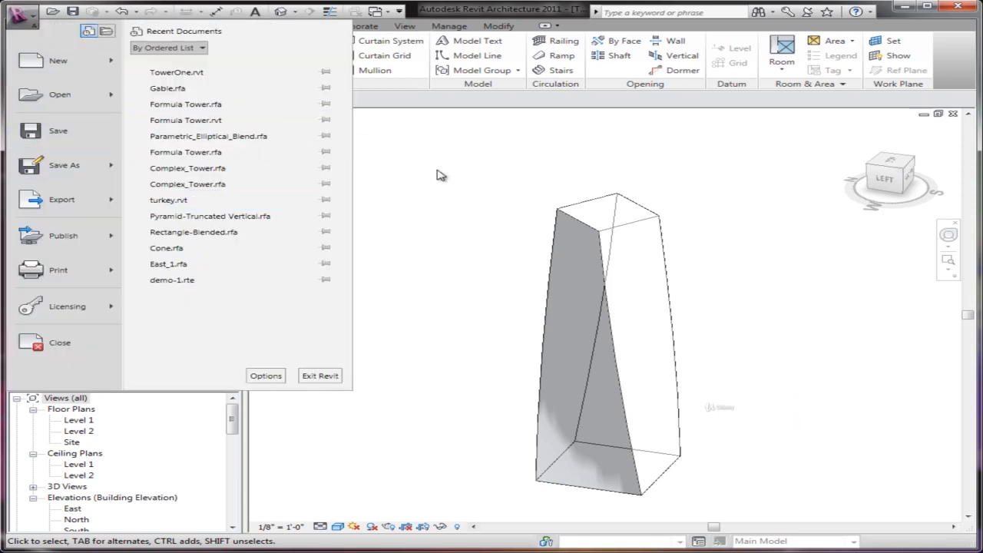
click(173, 89)
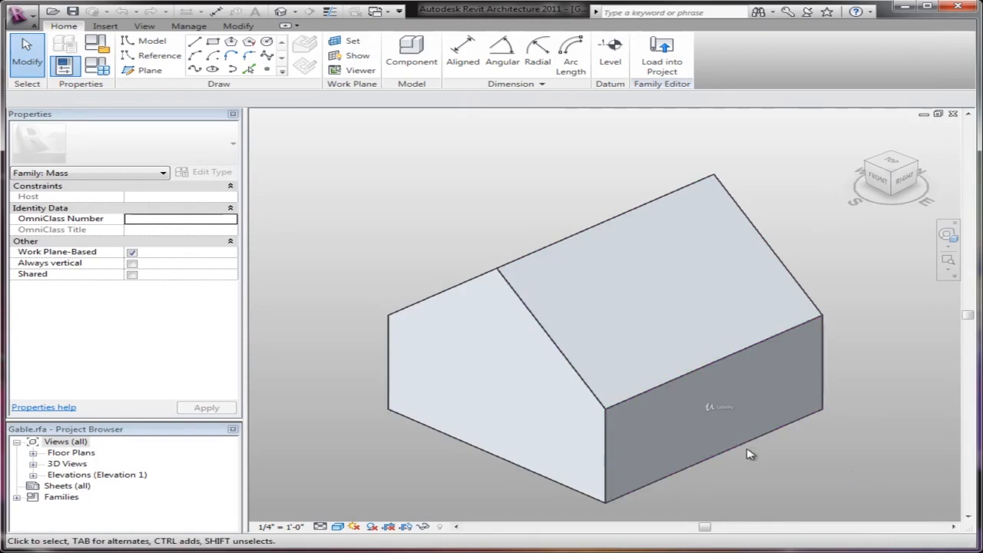
scroll(761, 454, down, 3)
middle_drag(770, 453, 709, 382)
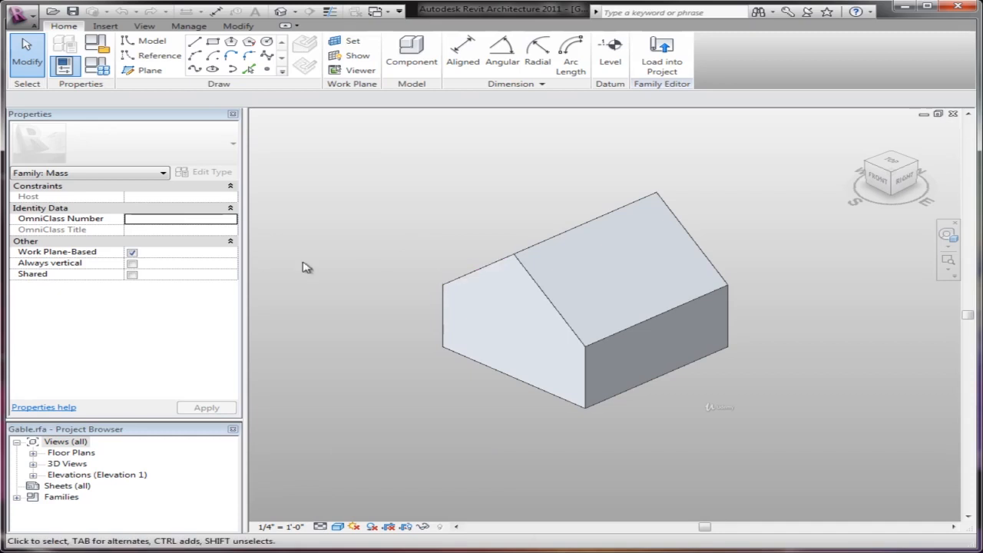
Set the gable family's default Height parameter to 20' 0" in the family types and accept the change
click(96, 66)
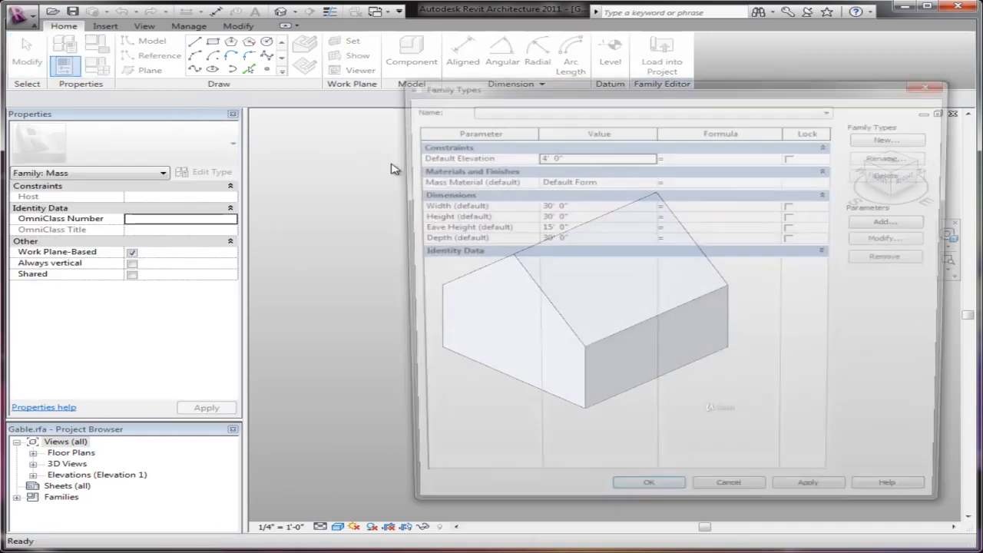
drag(634, 91, 365, 82)
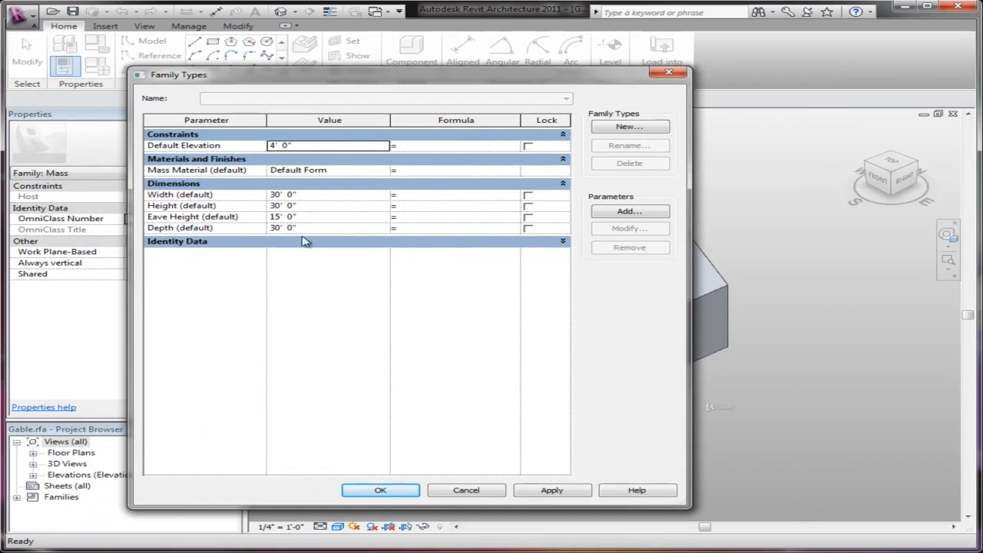
drag(399, 77, 668, 87)
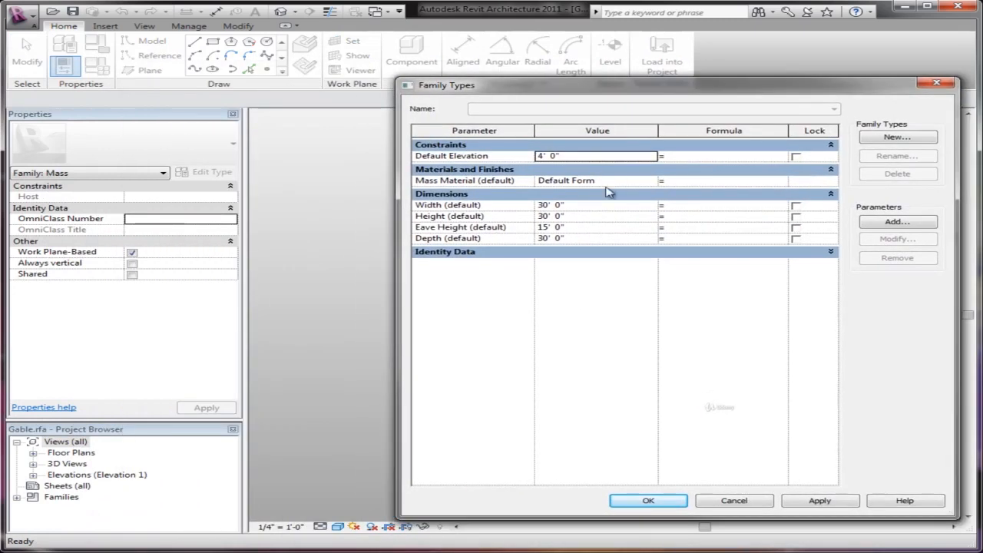
click(597, 218)
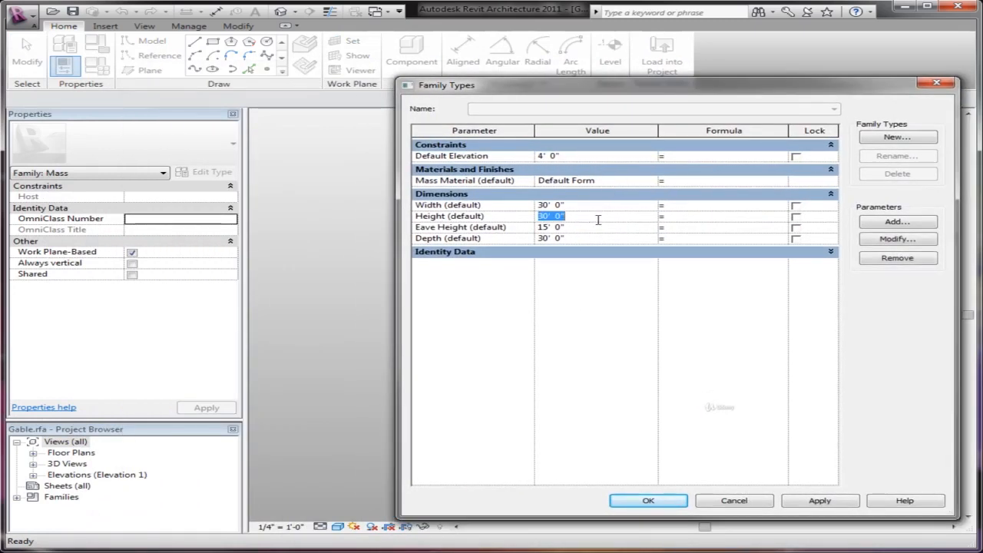
click(588, 243)
drag(621, 90, 226, 66)
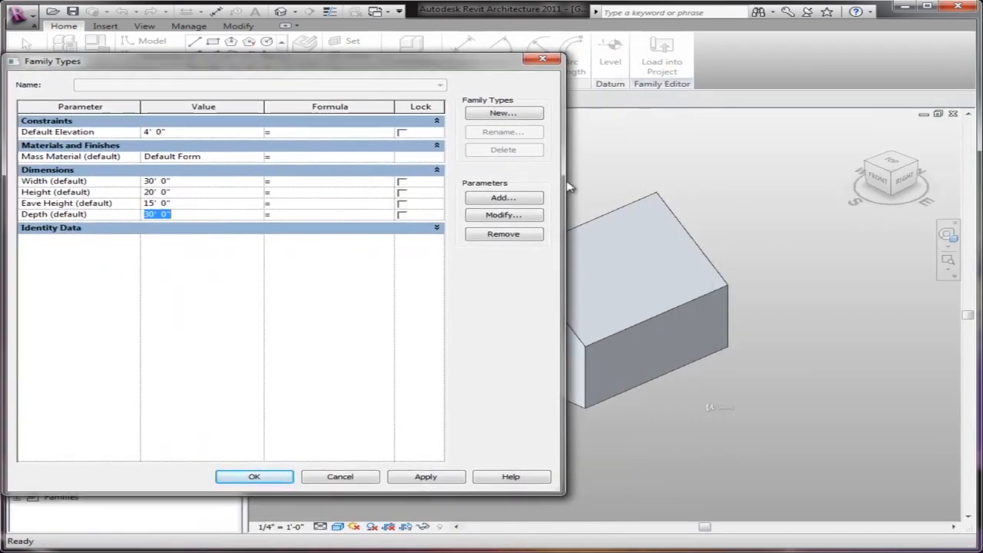
click(426, 478)
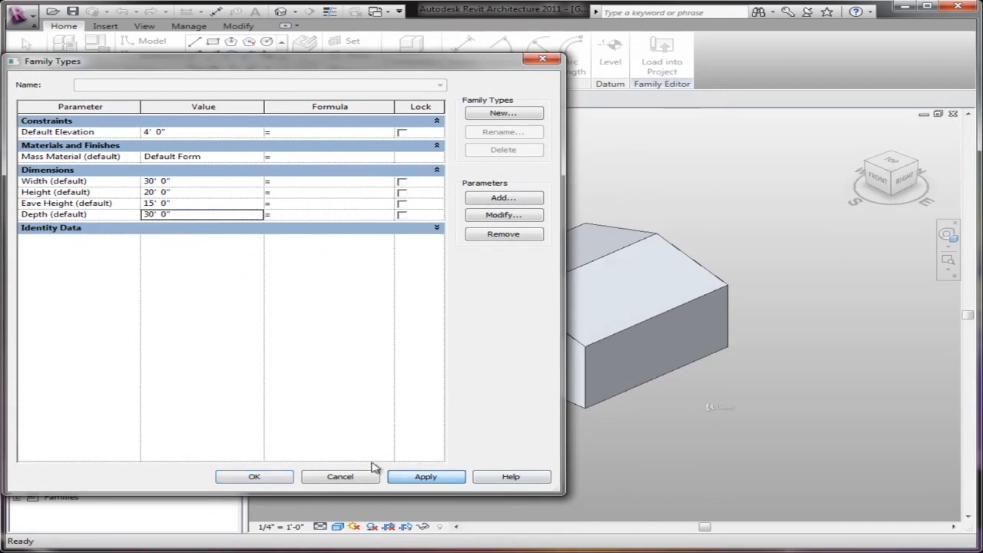
click(254, 477)
Set the gable family's default Depth parameter to 60' 0" in the family types and accept the change
middle_drag(637, 472, 817, 509)
scroll(761, 432, up, 2)
middle_drag(762, 433, 455, 390)
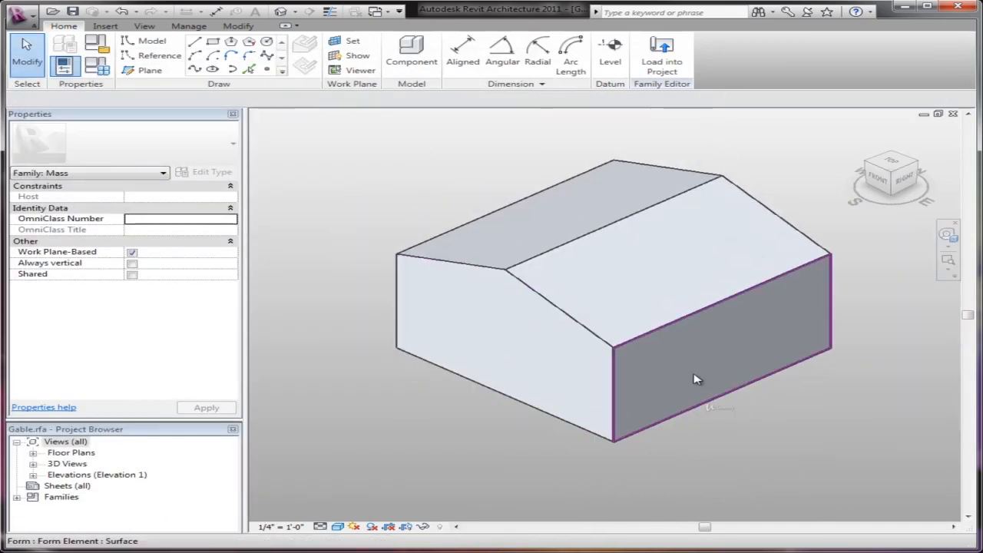
click(97, 67)
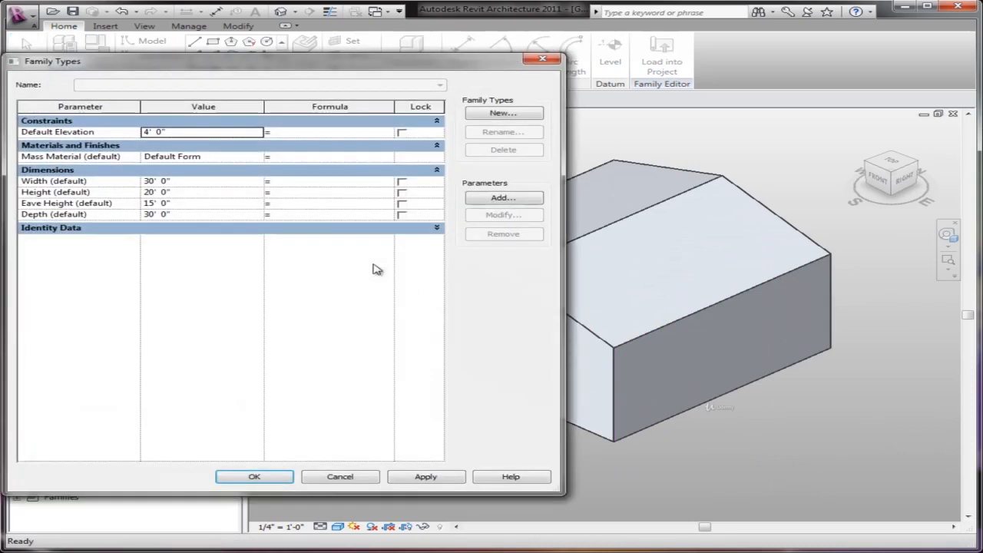
click(204, 214)
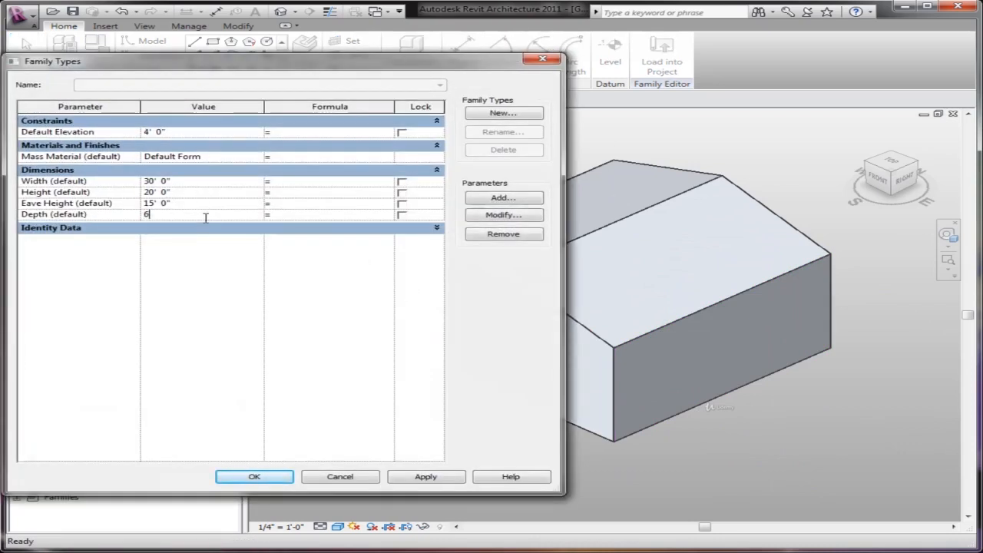
click(427, 476)
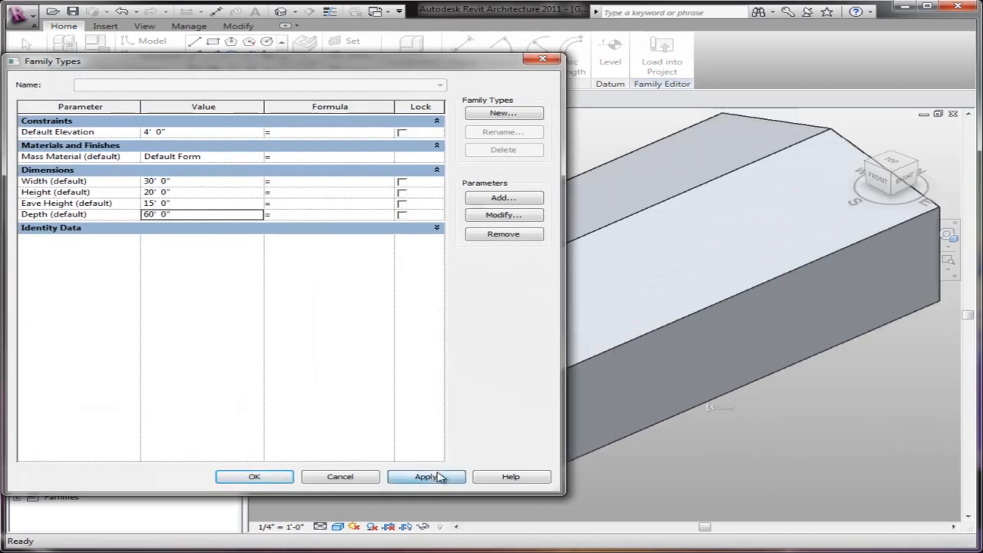
click(281, 476)
scroll(725, 467, down, 2)
middle_drag(725, 467, 688, 451)
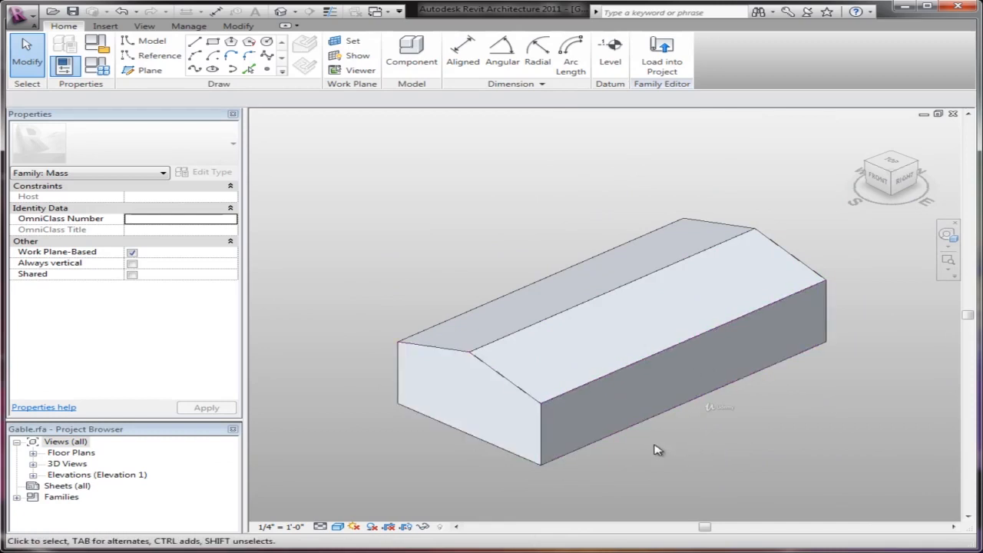
Open the Level 1 floor plan and examine the Width, Depth and EQ dimensions that control the gable's footprint
click(33, 453)
double_click(80, 464)
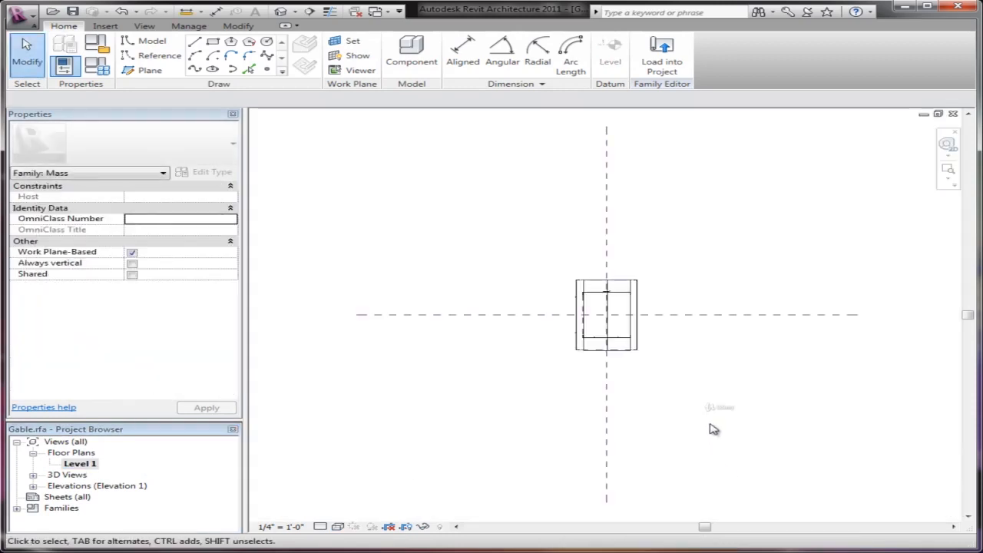
scroll(650, 336, up, 5)
middle_drag(648, 331, 810, 380)
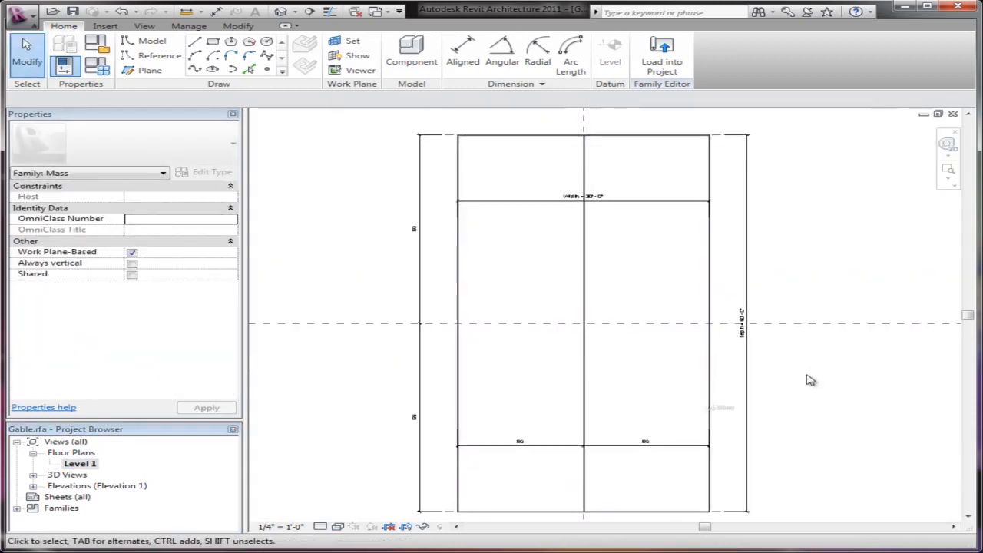
scroll(811, 397, up, 3)
middle_drag(773, 349, 794, 332)
scroll(794, 331, up, 3)
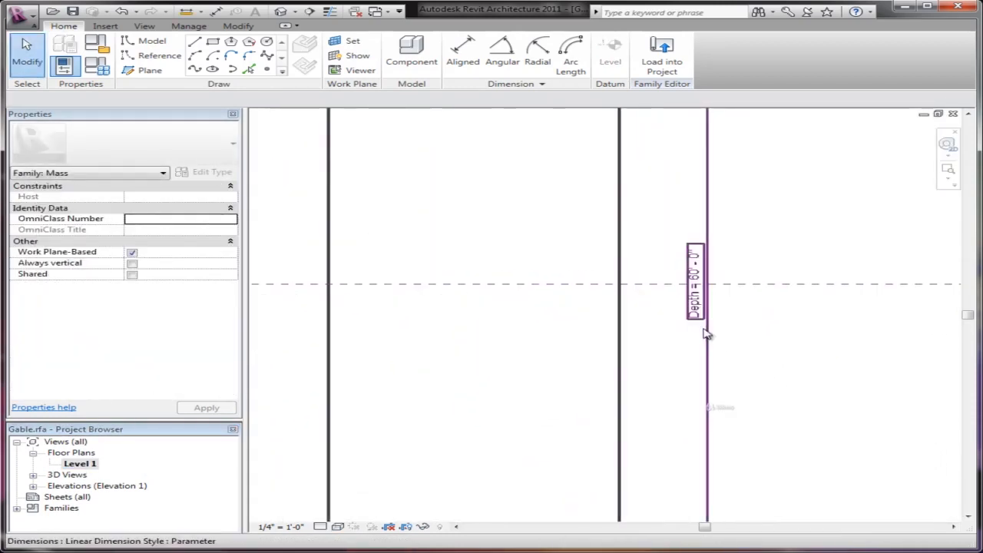
middle_drag(709, 346, 530, 219)
scroll(606, 337, down, 2)
scroll(569, 395, down, 2)
middle_drag(571, 395, 500, 345)
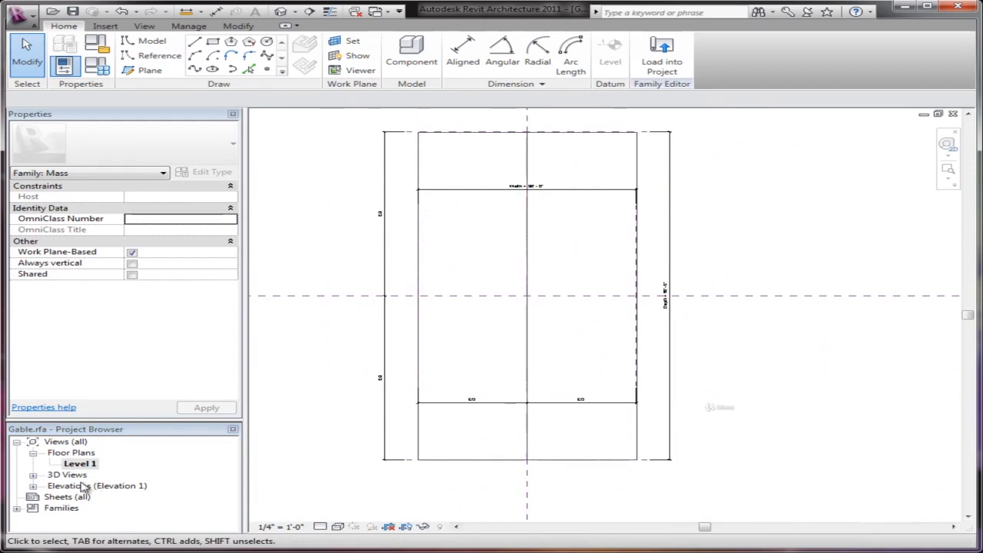
Open the South elevation, examine the Eave Height, Width and Height dimensions, and select the gable form to inspect its locked constraints
click(33, 487)
double_click(77, 513)
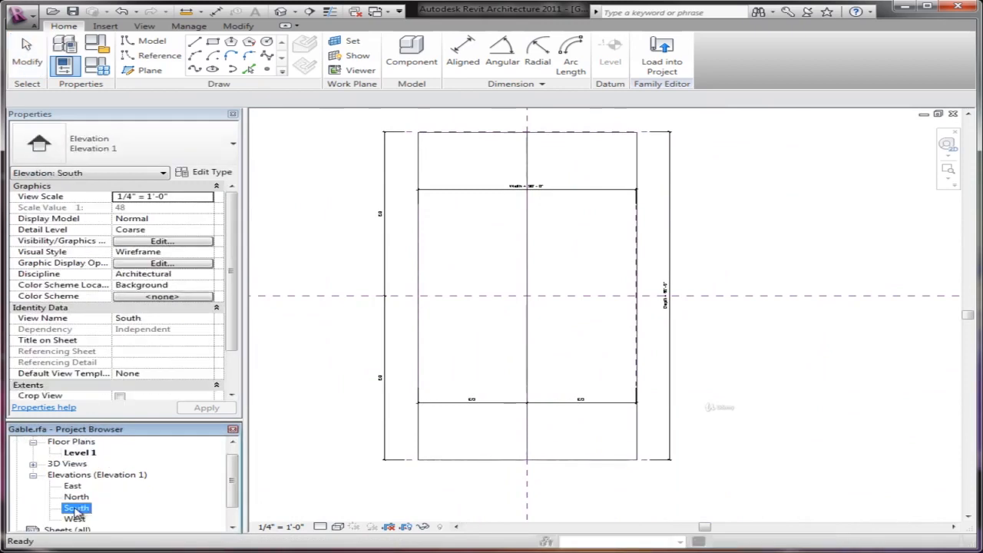
scroll(641, 457, up, 4)
middle_drag(387, 475, 488, 459)
scroll(457, 454, up, 2)
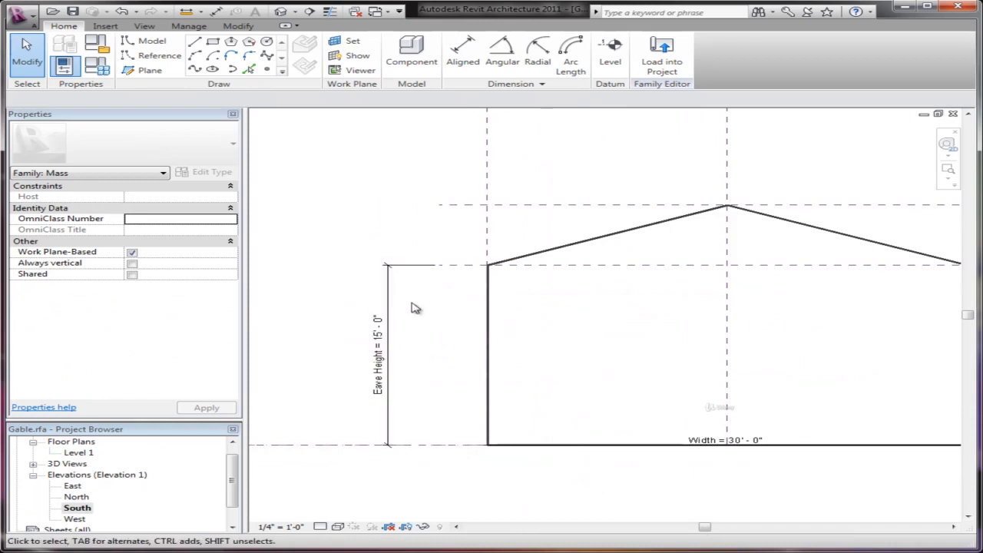
middle_drag(582, 308, 556, 279)
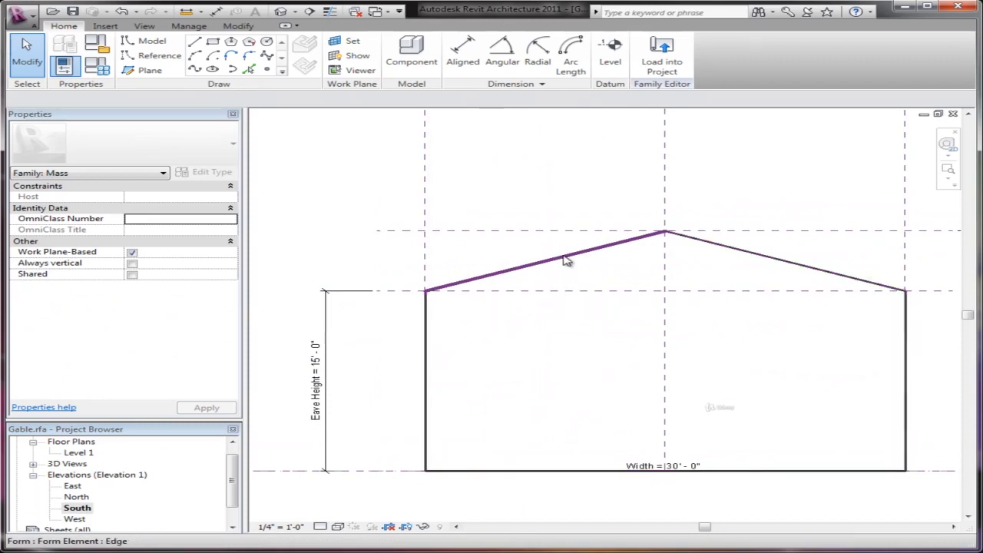
click(566, 256)
middle_drag(738, 382, 784, 397)
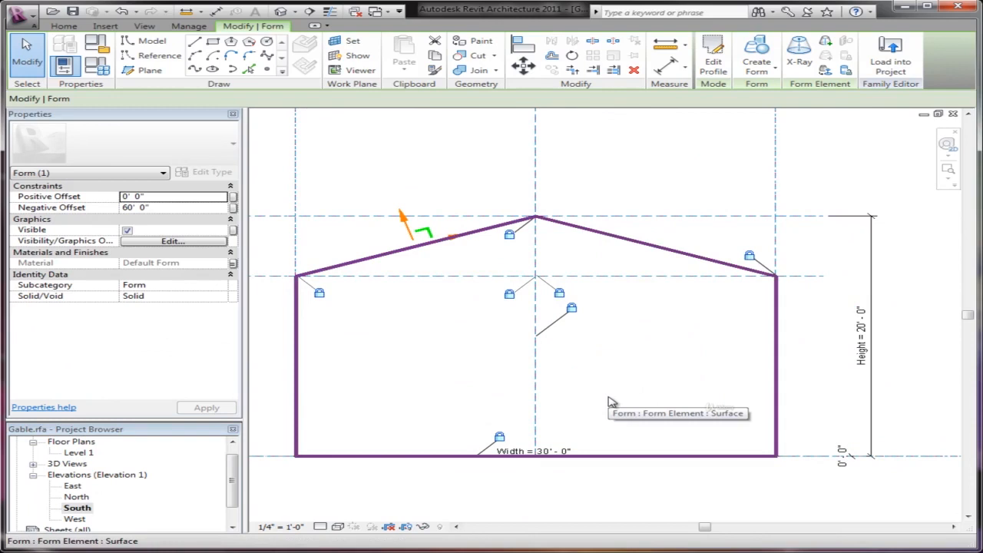
Close all views of the gable family and discard its changes to return to the TowerOne project
click(953, 114)
click(953, 114)
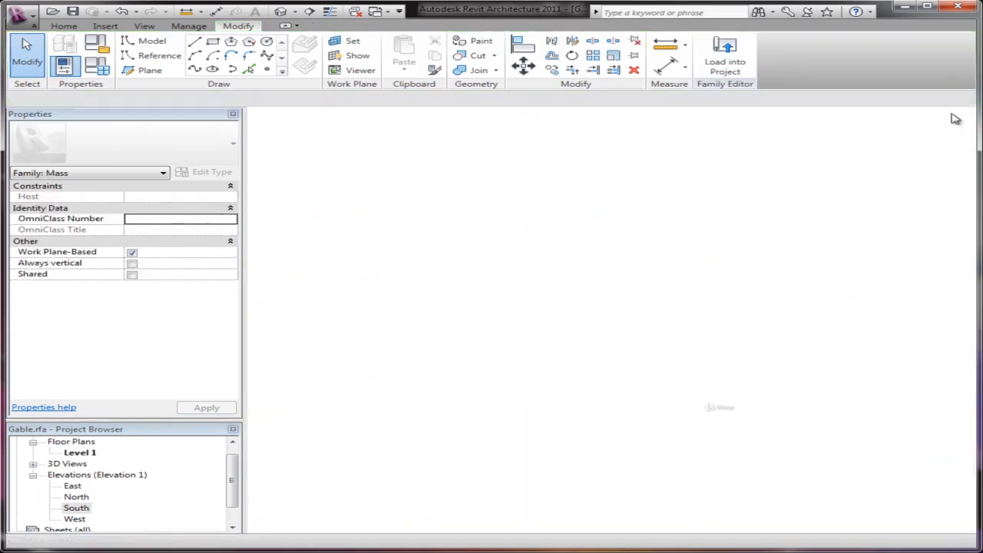
click(953, 114)
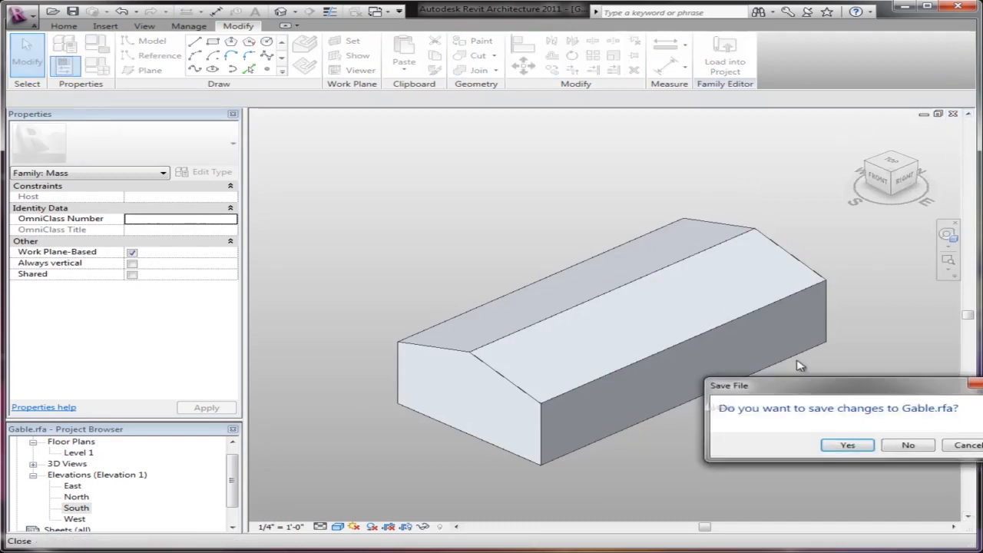
click(908, 446)
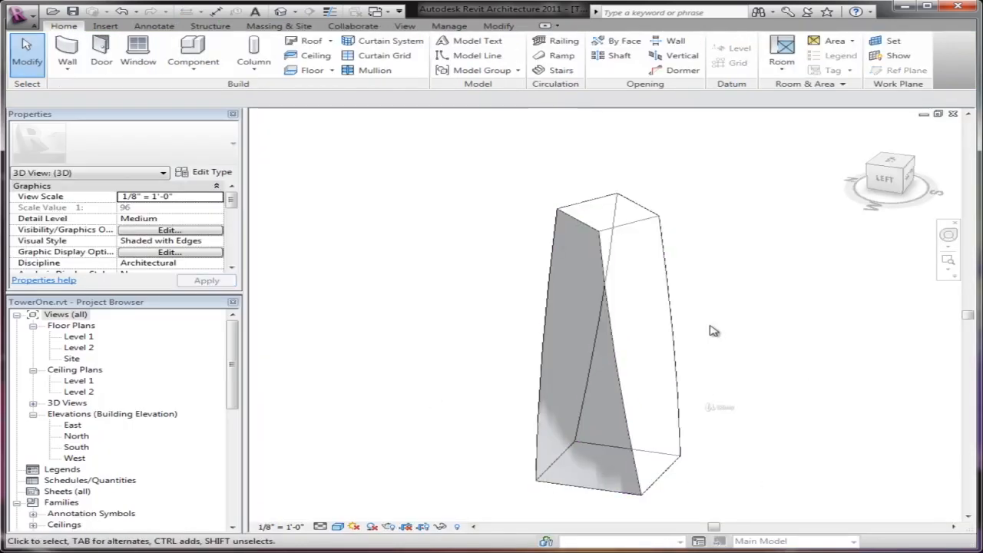
Open the Complex_Tower mass for family editing and display its {3D} view
click(666, 290)
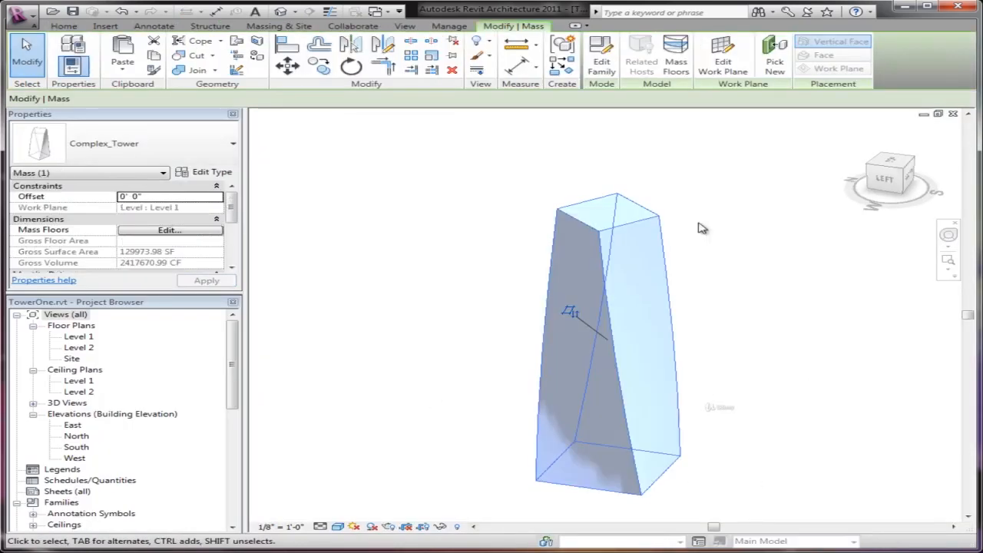
click(611, 63)
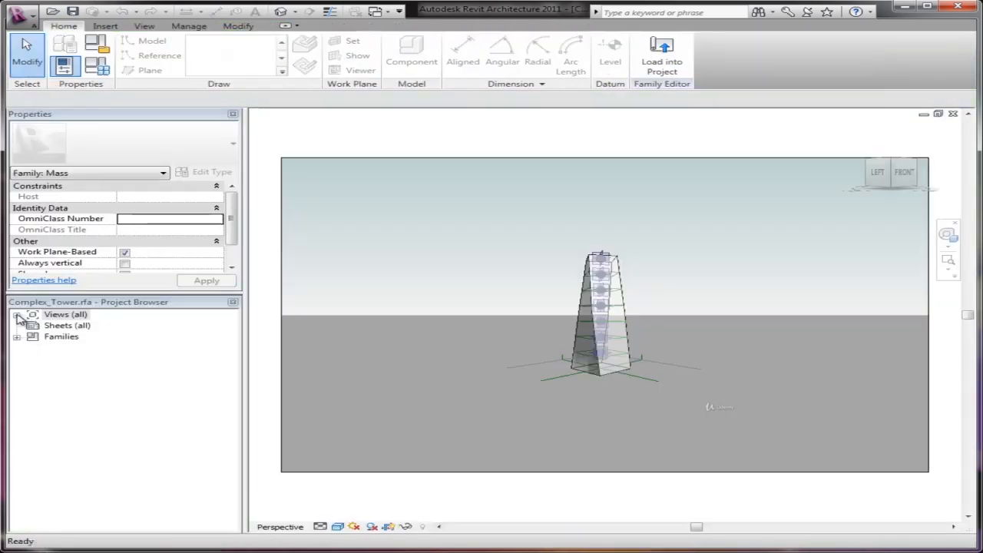
click(17, 315)
click(33, 337)
double_click(73, 359)
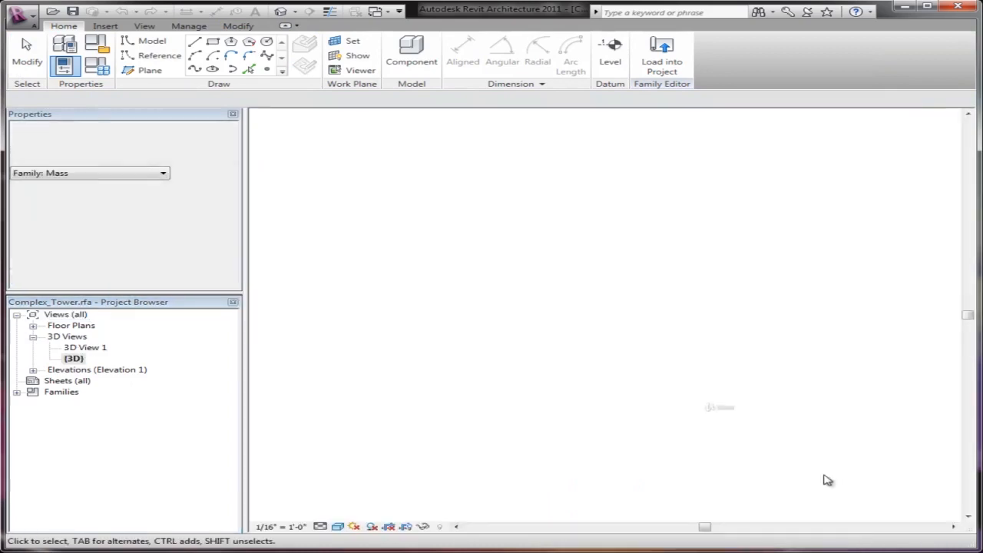
Examine the stacked reference-line profiles and central reference points that define the tower's twisting form
scroll(763, 424, up, 1)
scroll(646, 455, up, 2)
middle_drag(581, 419, 742, 476)
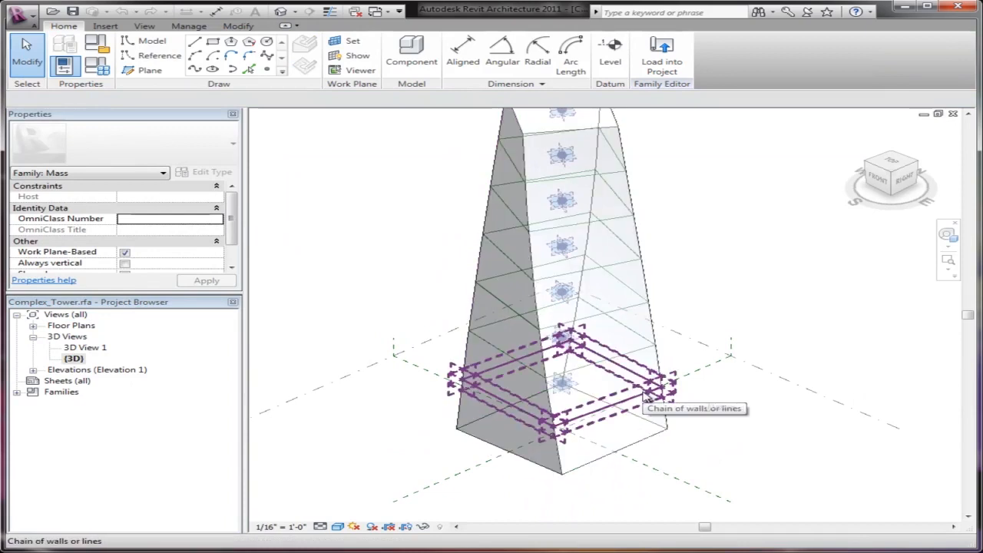
drag(647, 400, 630, 315)
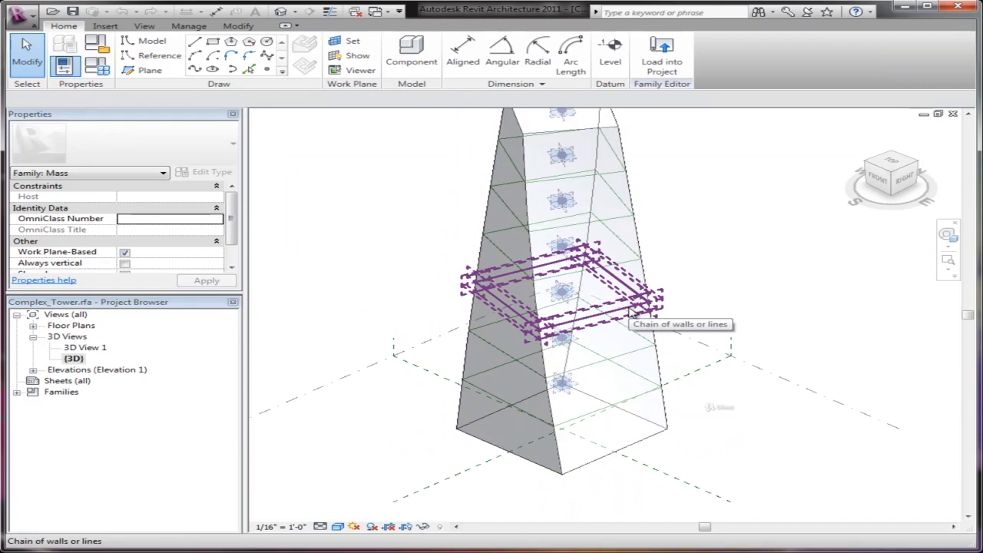
scroll(584, 296, up, 5)
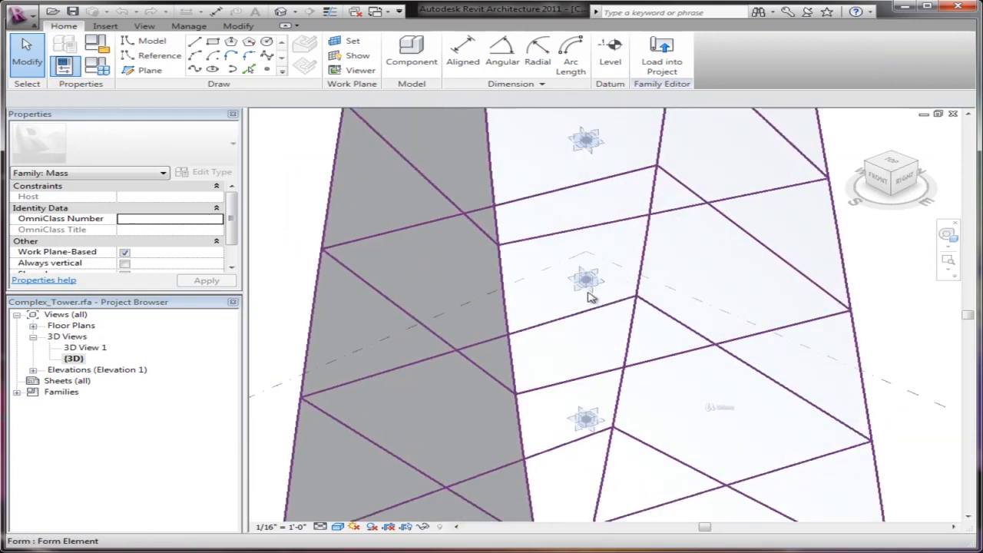
scroll(594, 288, down, 4)
middle_drag(730, 445, 713, 456)
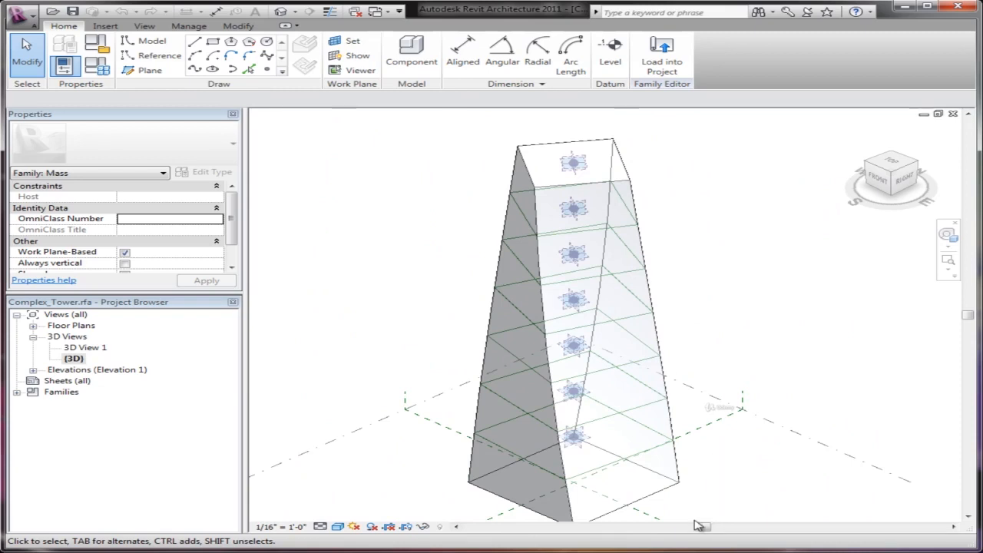
scroll(570, 502, down, 1)
middle_drag(468, 404, 460, 339)
Create a new conceptual mass family from the Mass.rft template
click(19, 14)
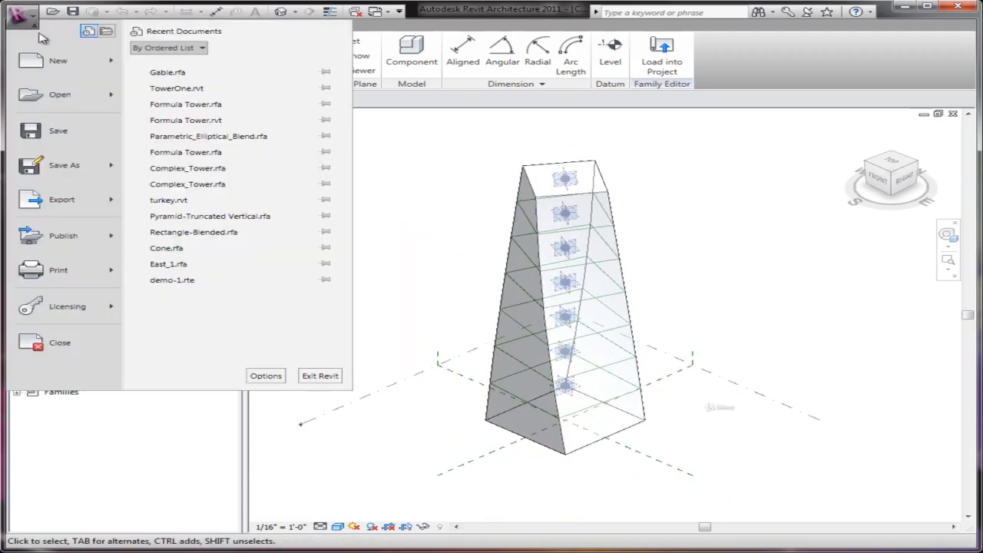
mouse_move(57, 68)
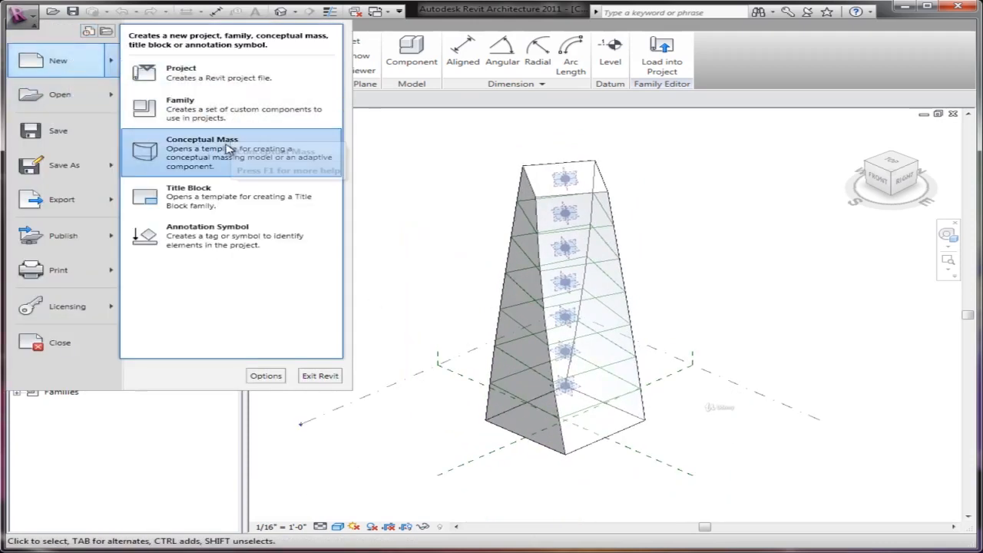
click(281, 175)
click(492, 226)
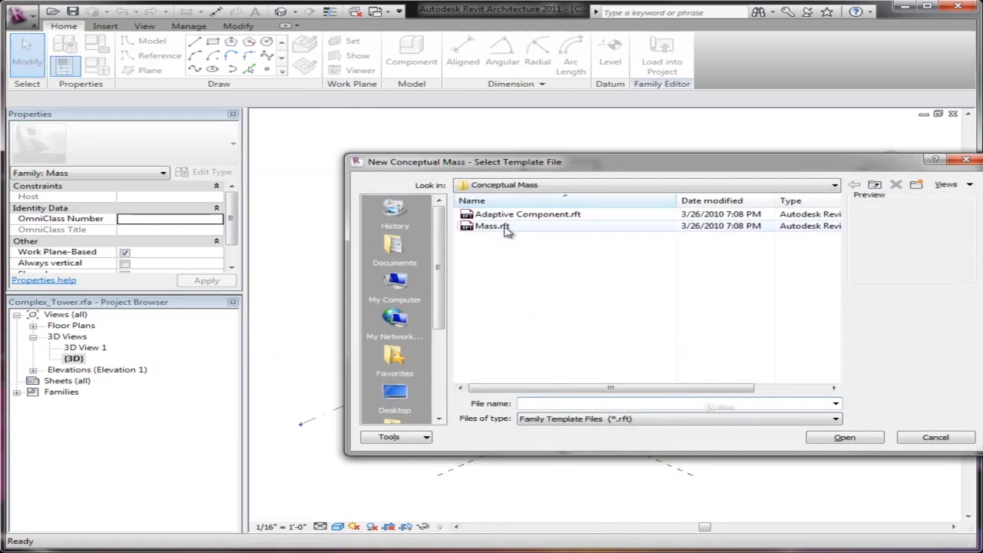
click(850, 441)
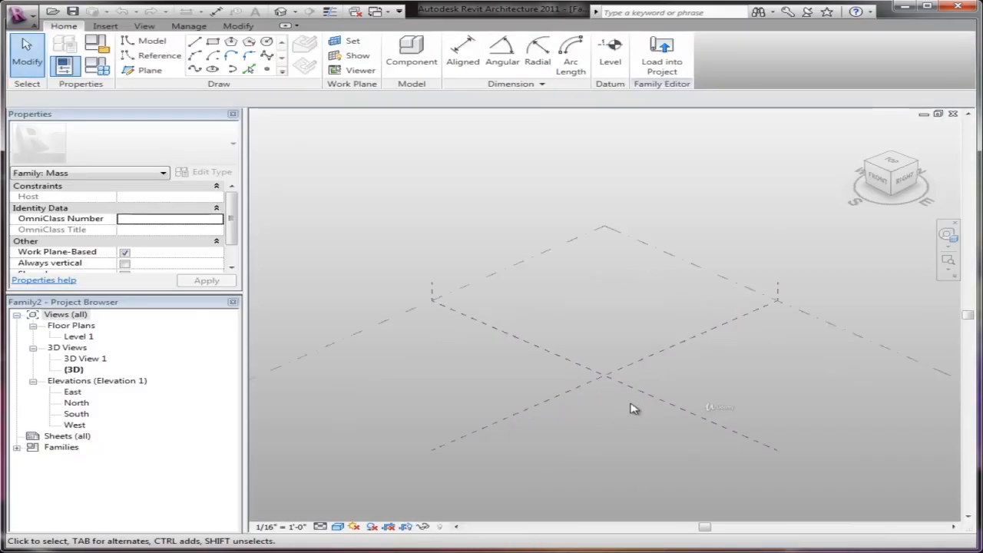
Draw a reference line about 61' long, starting at the intersection of the two center reference planes, and end the command
scroll(632, 410, up, 5)
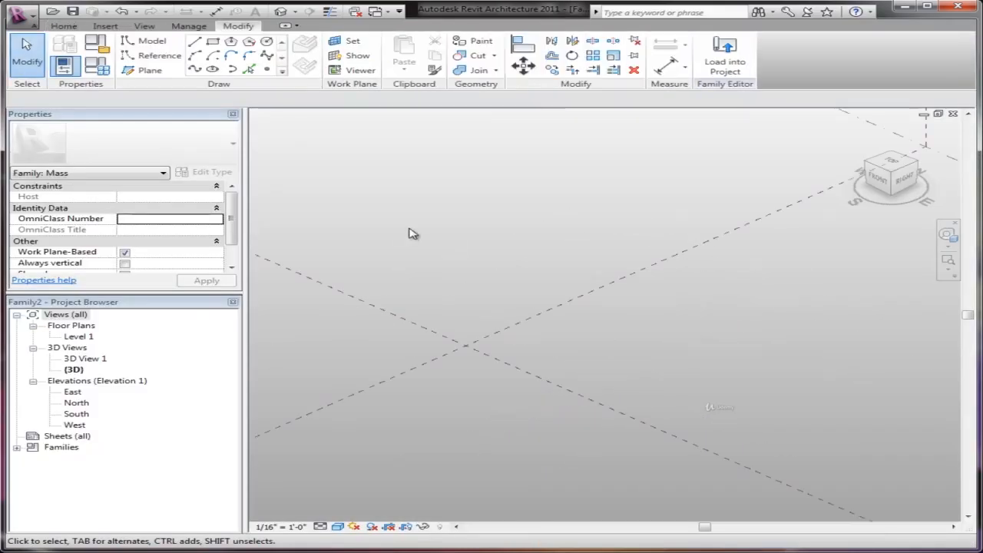
click(156, 57)
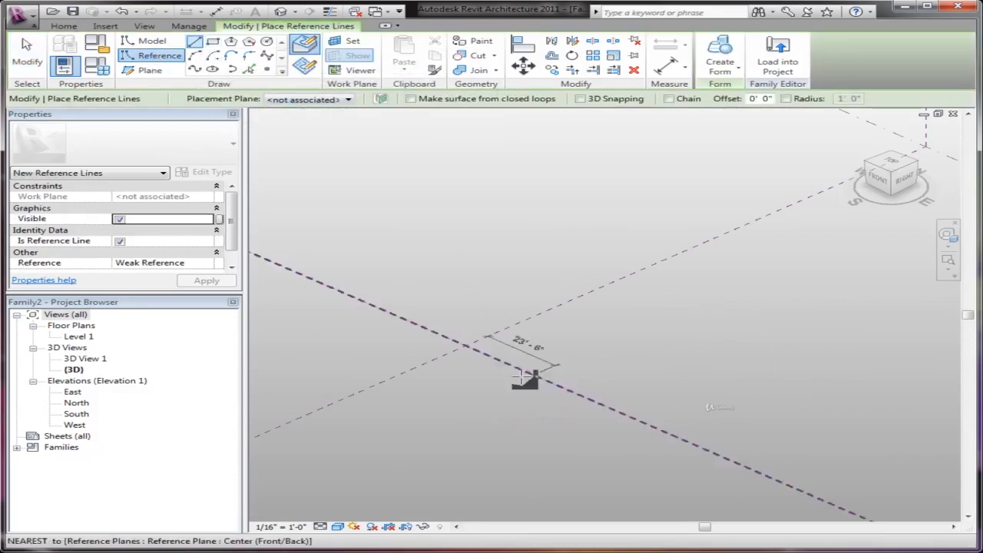
click(466, 345)
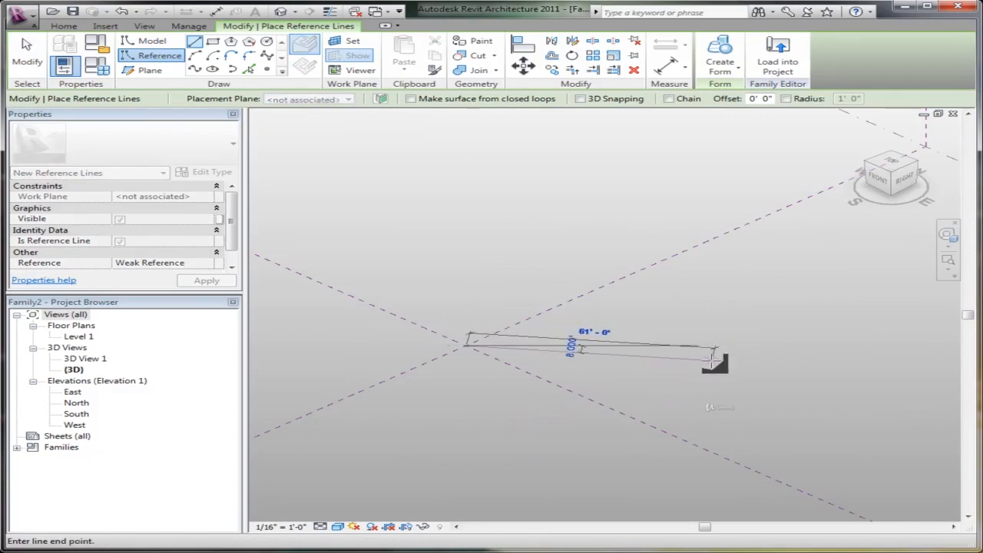
click(716, 354)
right_click(705, 327)
click(717, 329)
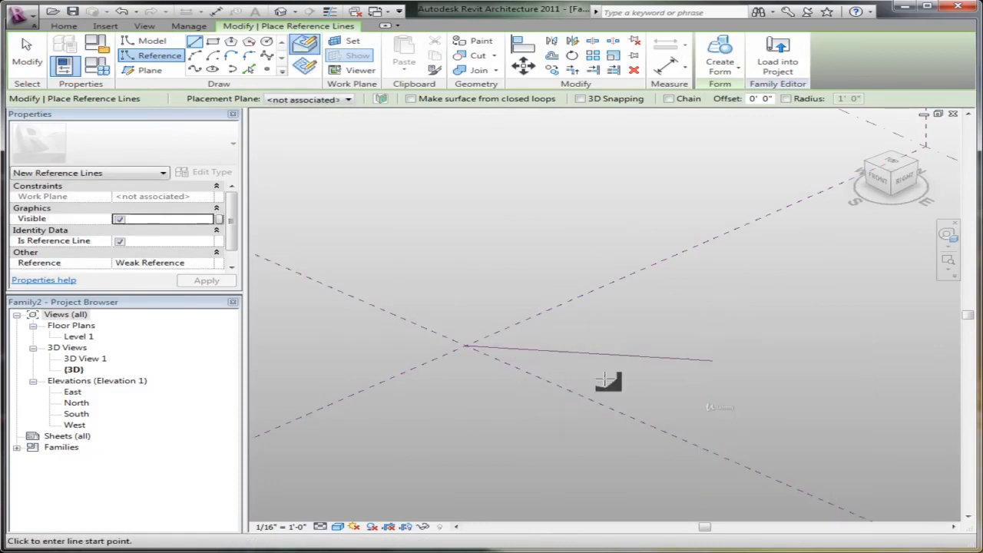
right_click(596, 373)
click(605, 379)
Align the reference line's start point to both center reference planes and lock each alignment
key(a)
key(l)
click(544, 384)
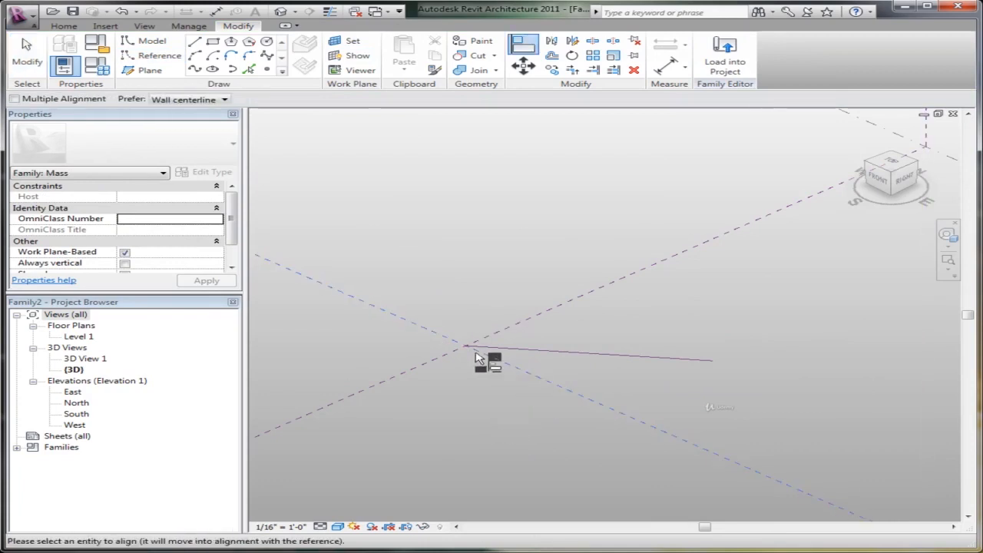
click(472, 352)
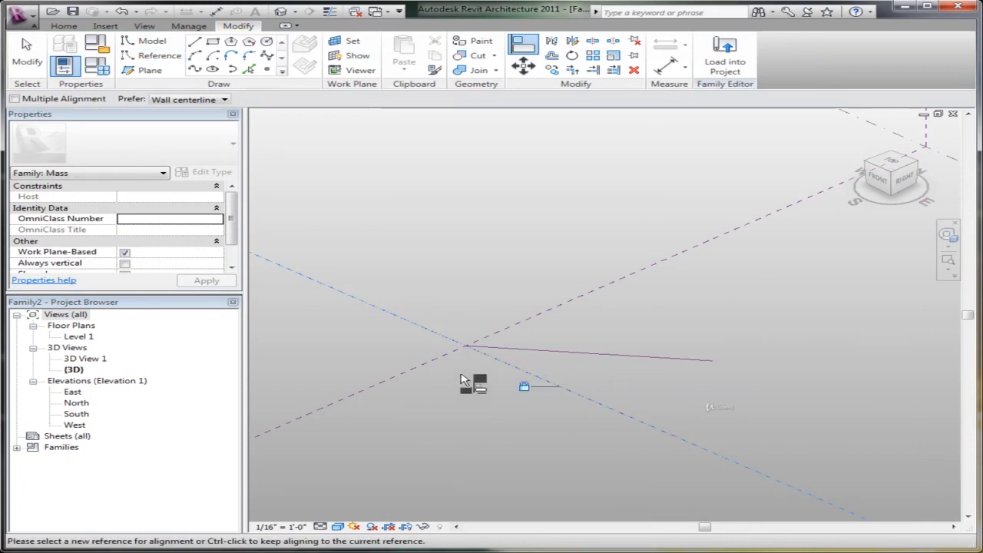
click(517, 329)
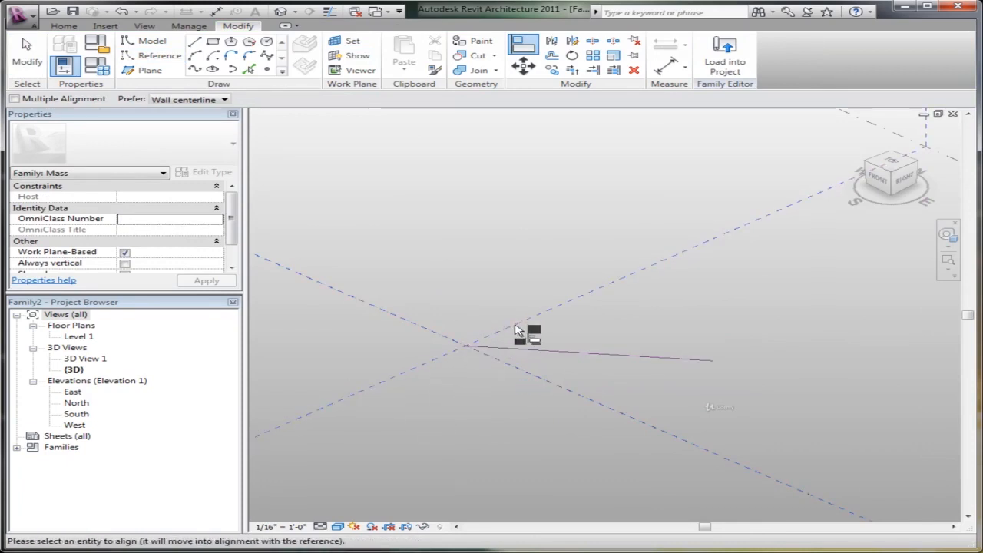
click(469, 350)
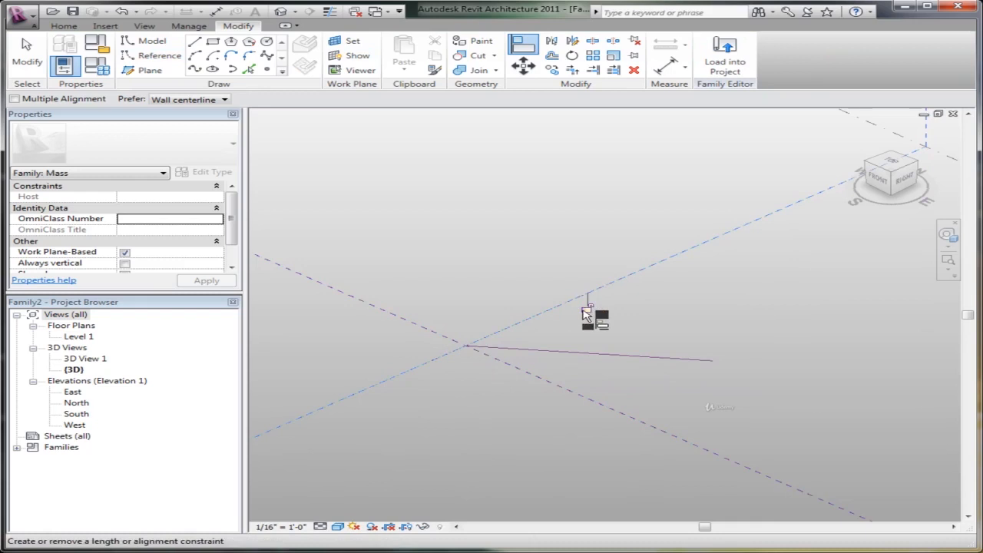
click(686, 326)
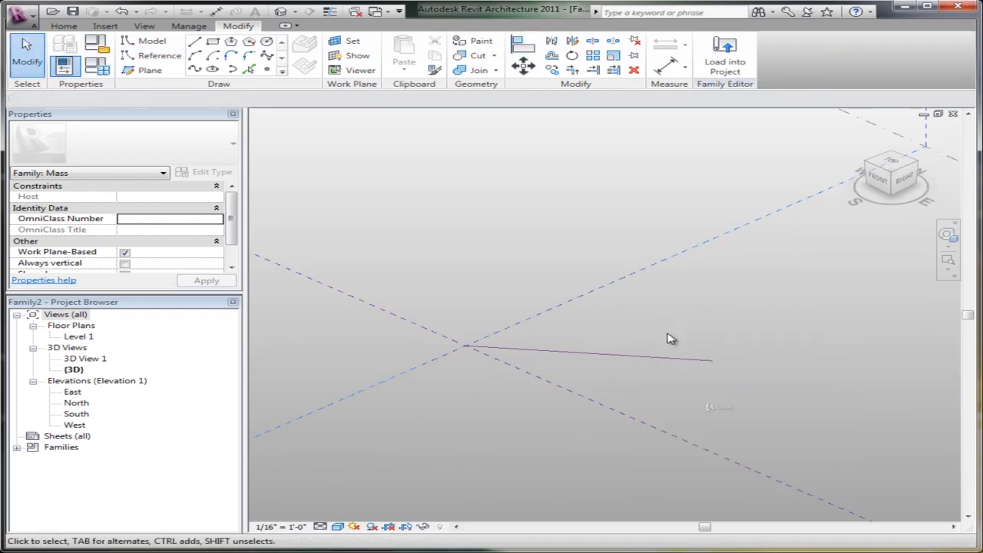
Flex the reference line by swinging its free end around, finishing along the center reference plane with a length of about 69'-6"
click(666, 357)
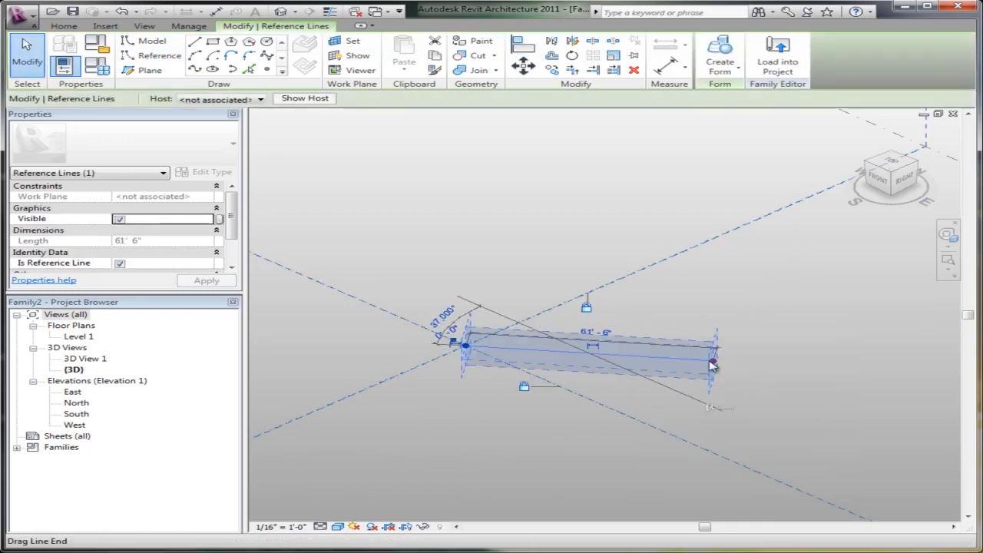
drag(714, 359, 744, 405)
click(834, 397)
scroll(657, 379, up, 1)
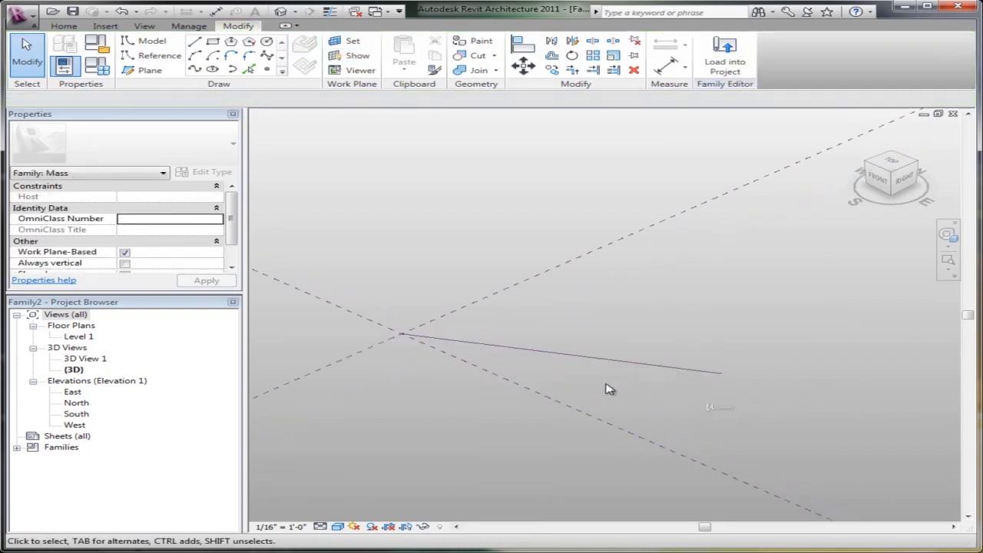
click(661, 370)
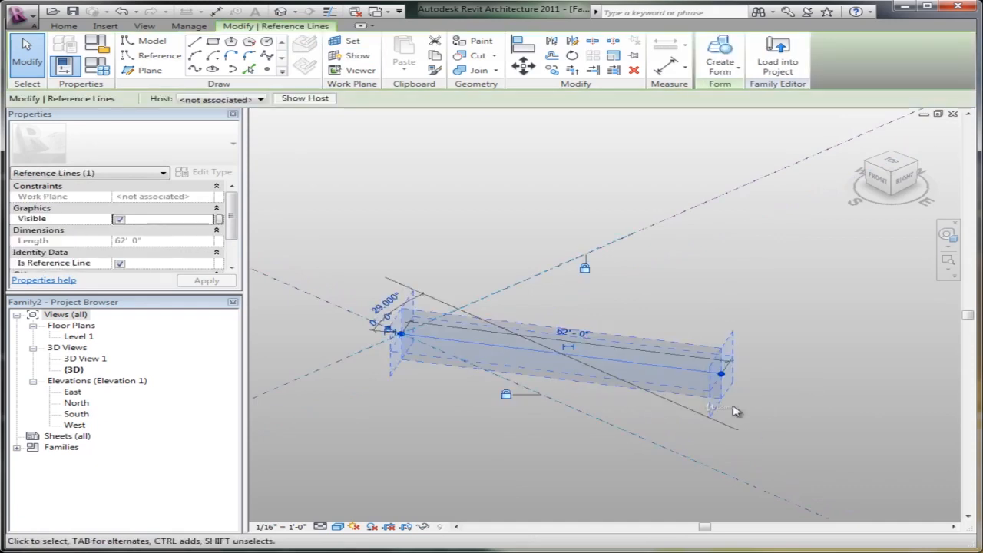
drag(723, 376, 667, 450)
click(659, 364)
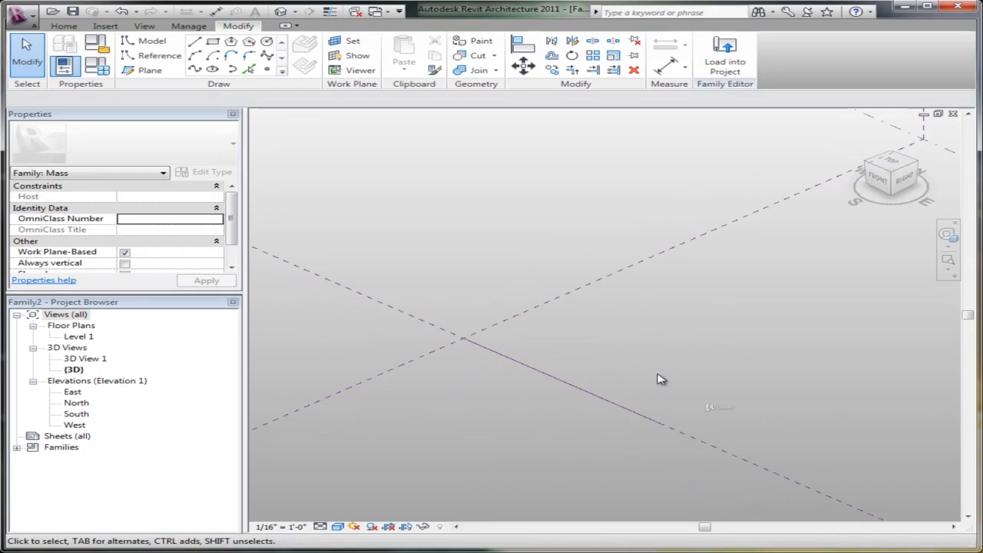
Set the reference line's horizontal plane as the work plane and draw a model-line rectangle about 48'-6" by 30'-0" from the line's start
click(346, 42)
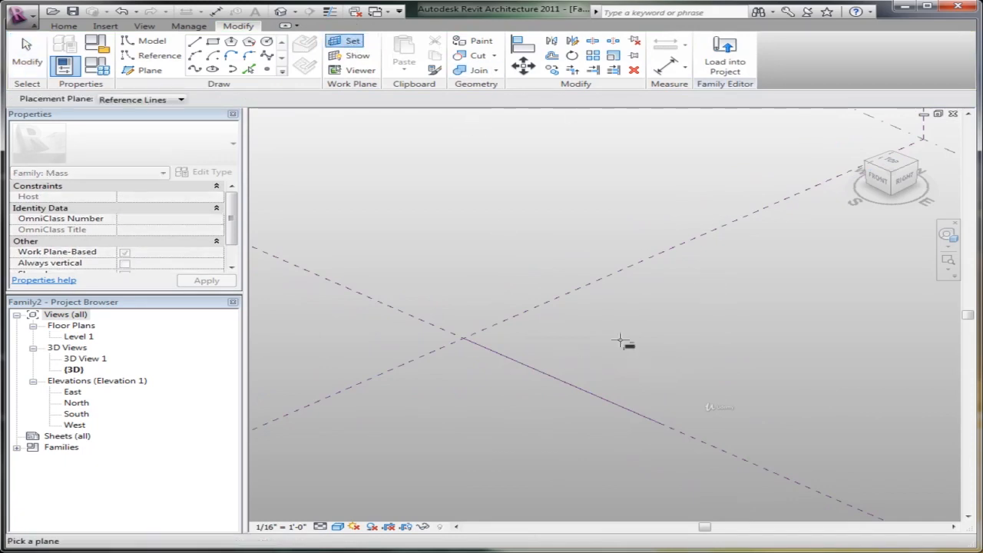
click(586, 393)
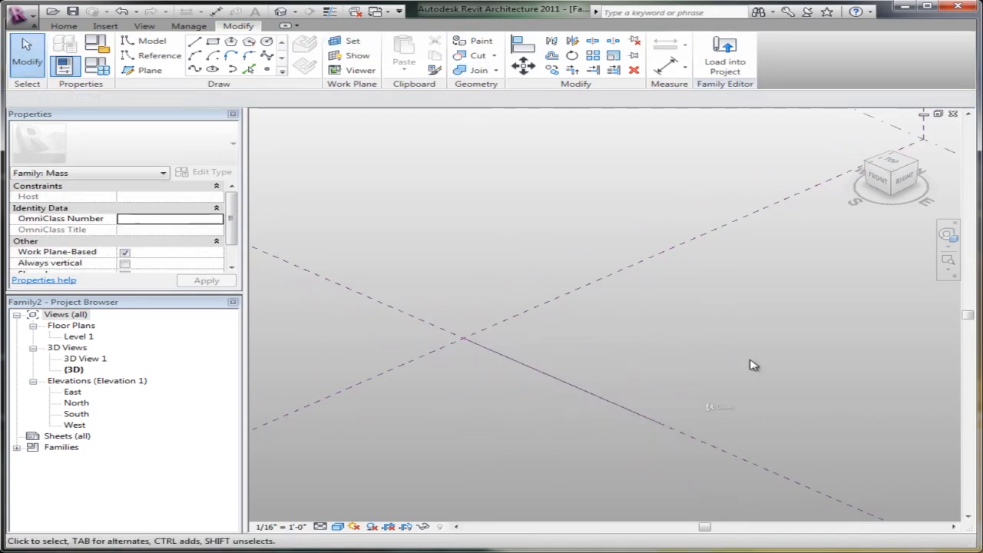
click(213, 42)
click(463, 340)
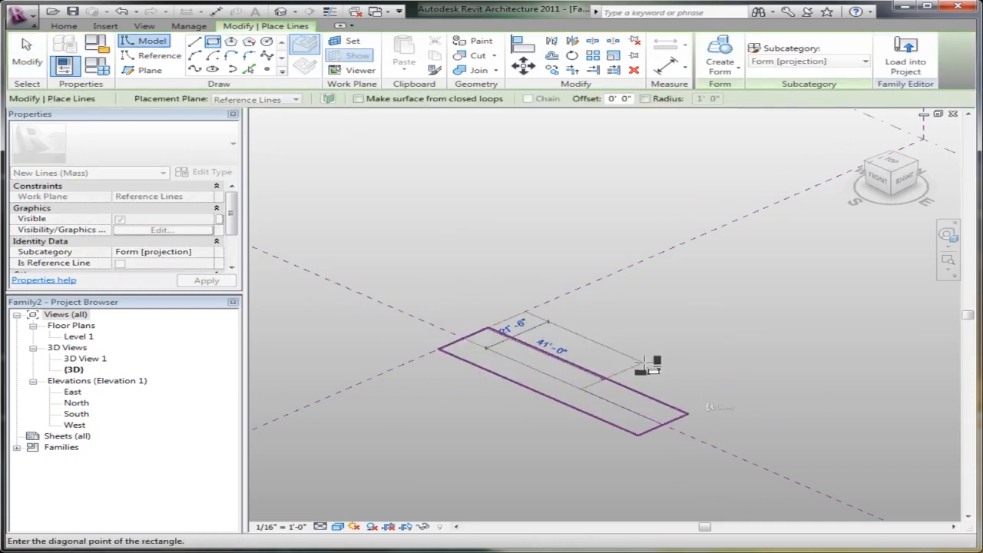
click(703, 368)
right_click(774, 367)
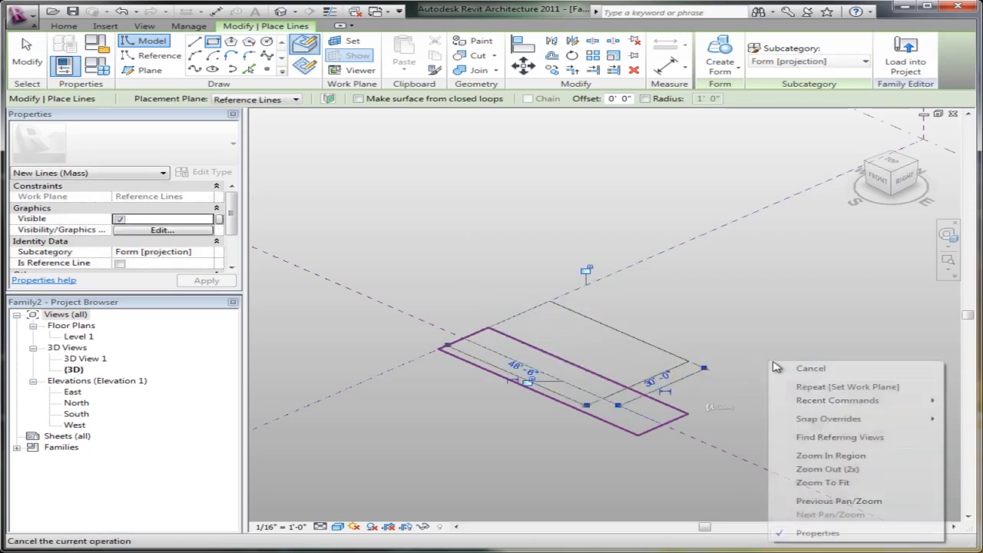
click(778, 368)
right_click(769, 360)
click(776, 363)
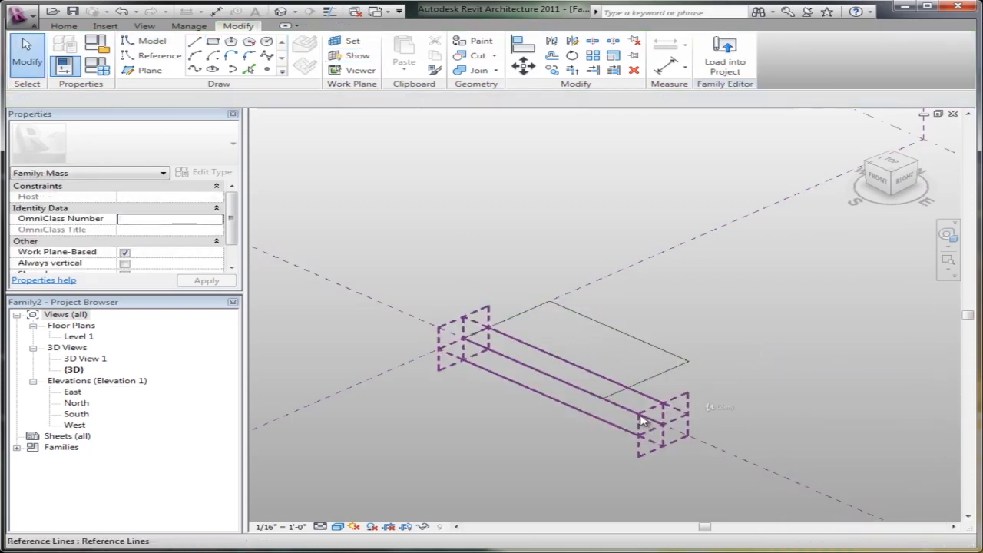
Swing the reference line's free end to about 27° from the center plane and a length of about 74'-6" to flex the hosted rectangle
click(635, 417)
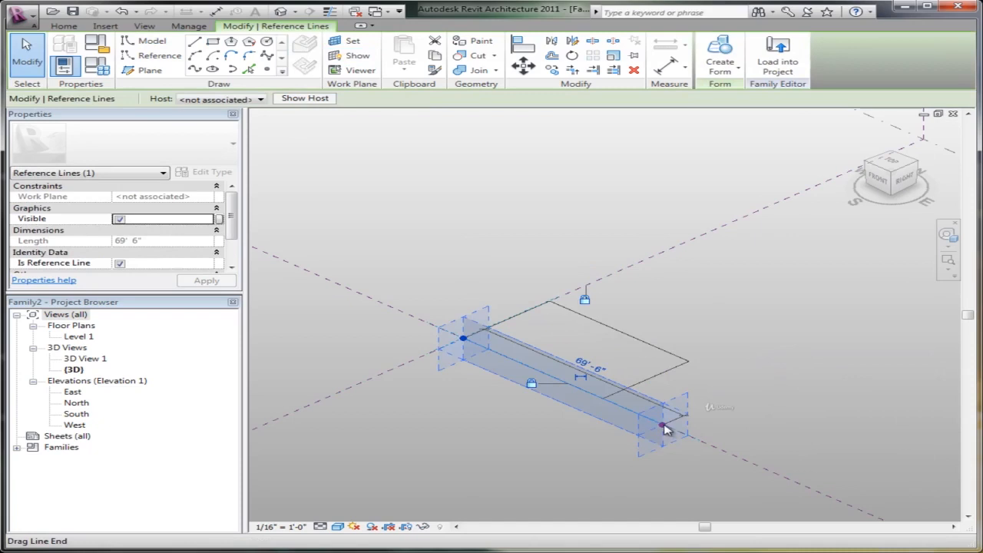
drag(665, 429, 744, 384)
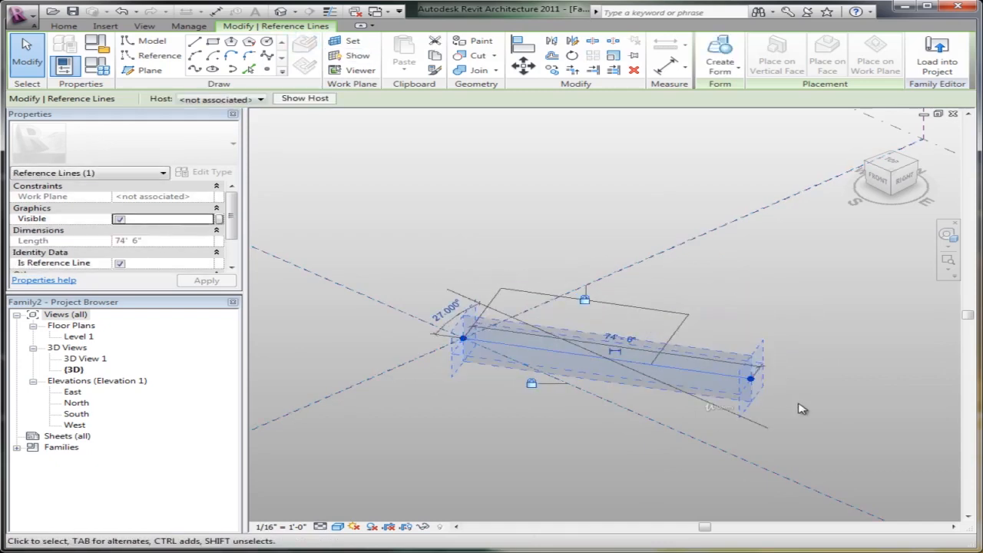
scroll(798, 403, down, 1)
scroll(753, 315, down, 1)
middle_drag(595, 215, 574, 258)
click(609, 235)
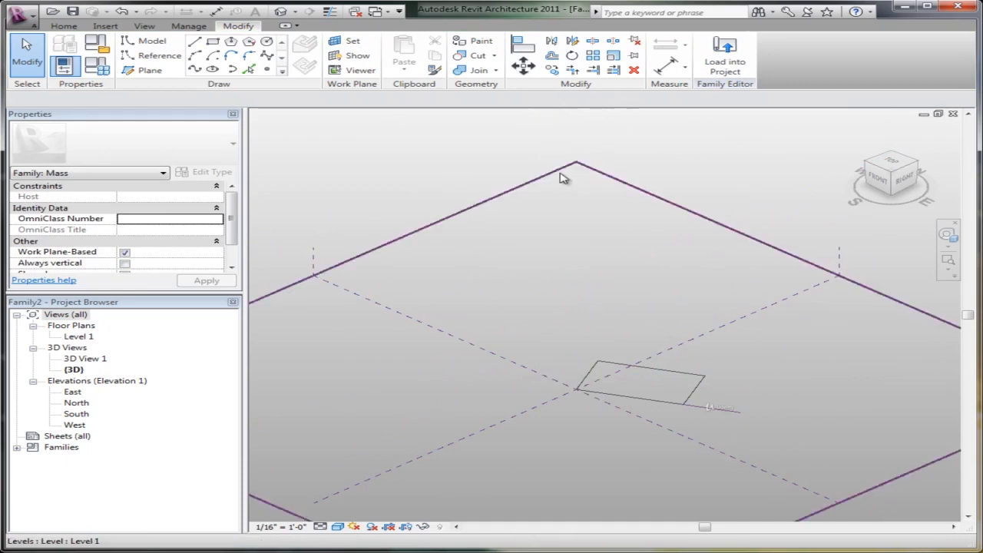
Place a new level about 28' above Level 1
key(l)
key(l)
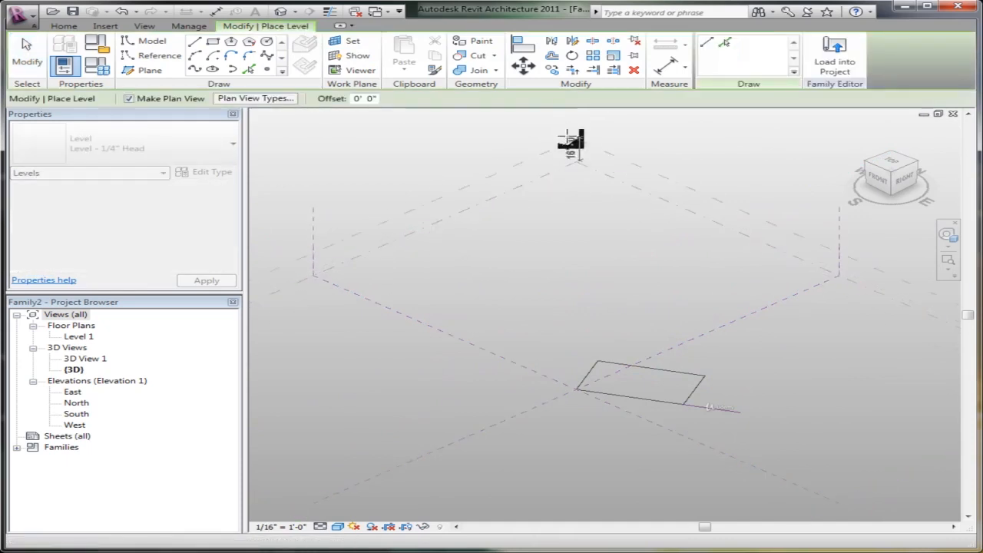
click(626, 202)
key(Escape)
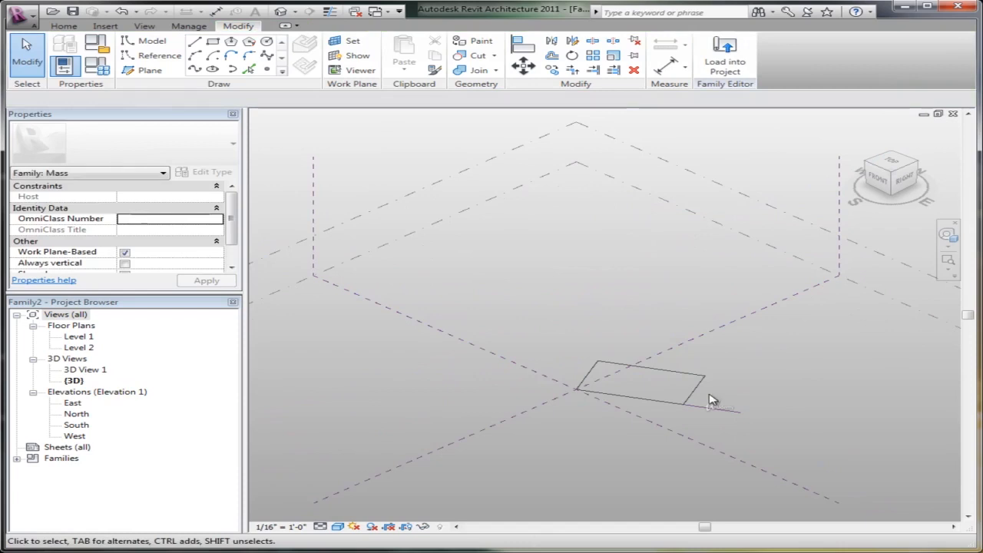
Change the host of the reference line to Level 2
click(543, 392)
click(238, 101)
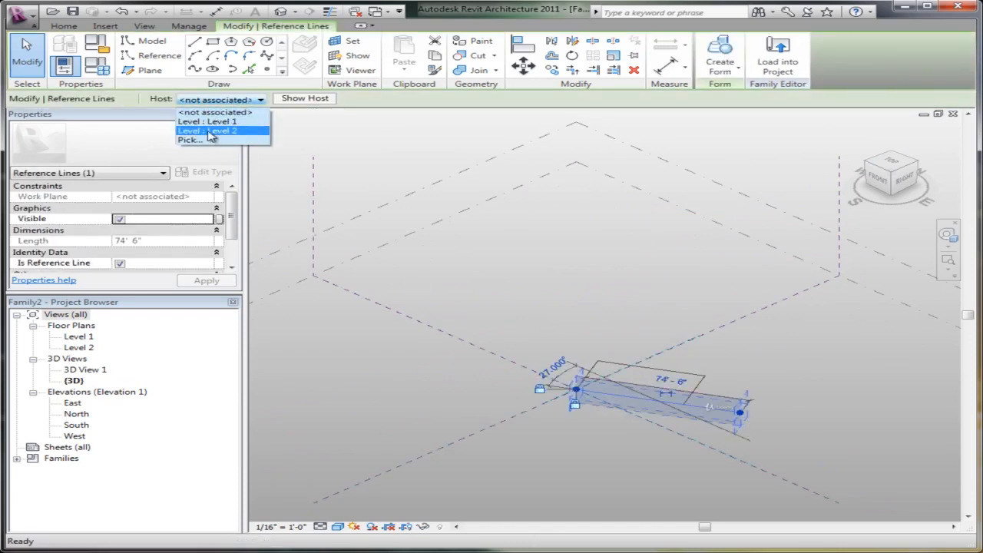
click(212, 131)
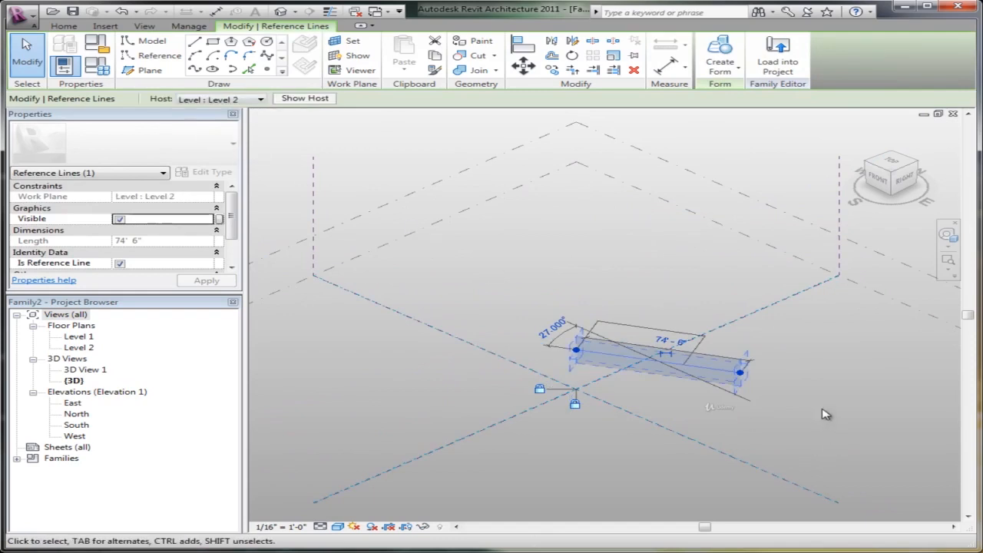
click(639, 236)
Set the elevation of Level 2 to 40'
middle_drag(575, 210, 585, 250)
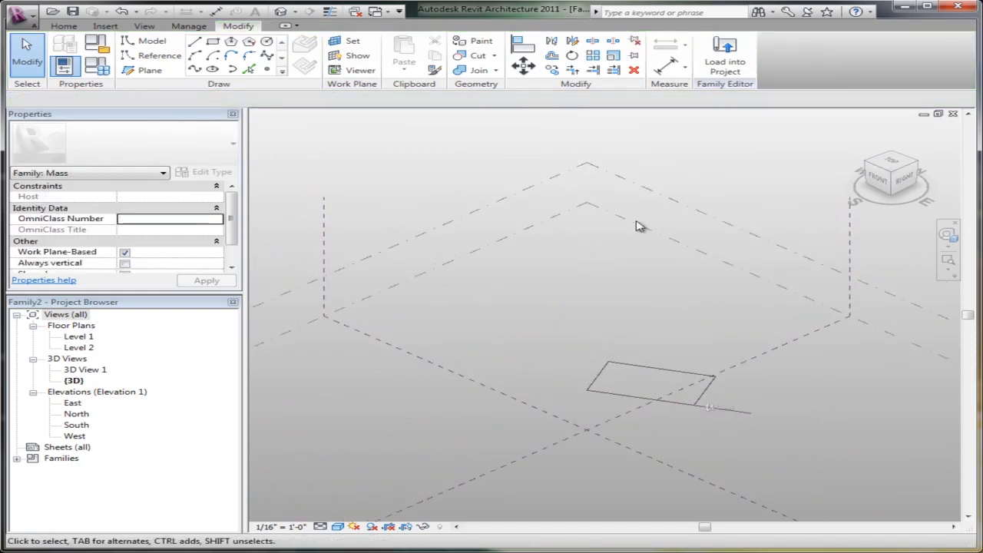
click(682, 210)
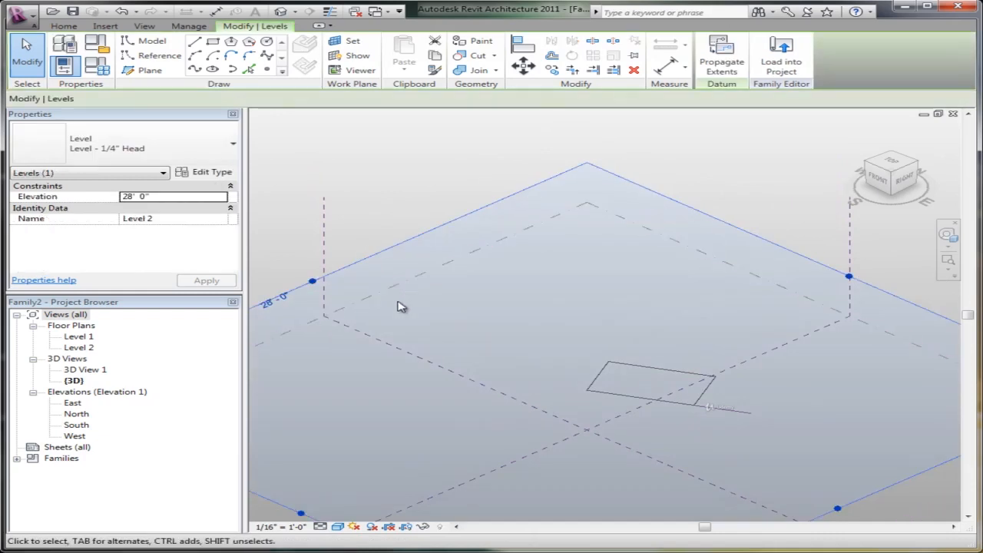
middle_drag(395, 307, 527, 263)
click(266, 327)
text(40)
click(314, 206)
middle_drag(755, 380, 683, 392)
click(760, 296)
Move the free end of the Level 2 reference line slightly to test that the rectangle rotates with it
scroll(744, 347, up, 2)
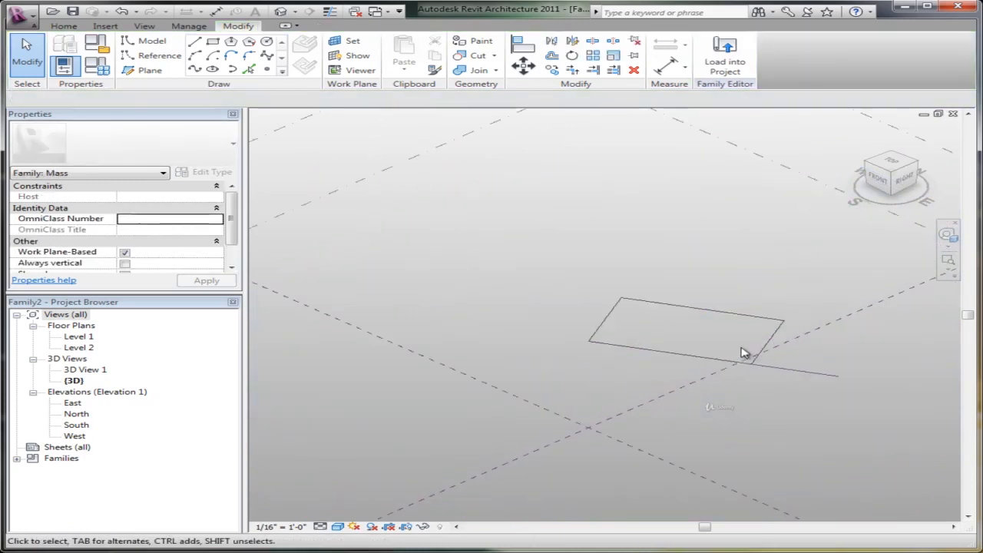
click(820, 374)
mouse_move(839, 376)
mouse_down()
mouse_move(813, 409)
mouse_move(702, 450)
mouse_move(779, 377)
mouse_move(857, 369)
mouse_up()
click(694, 451)
click(782, 420)
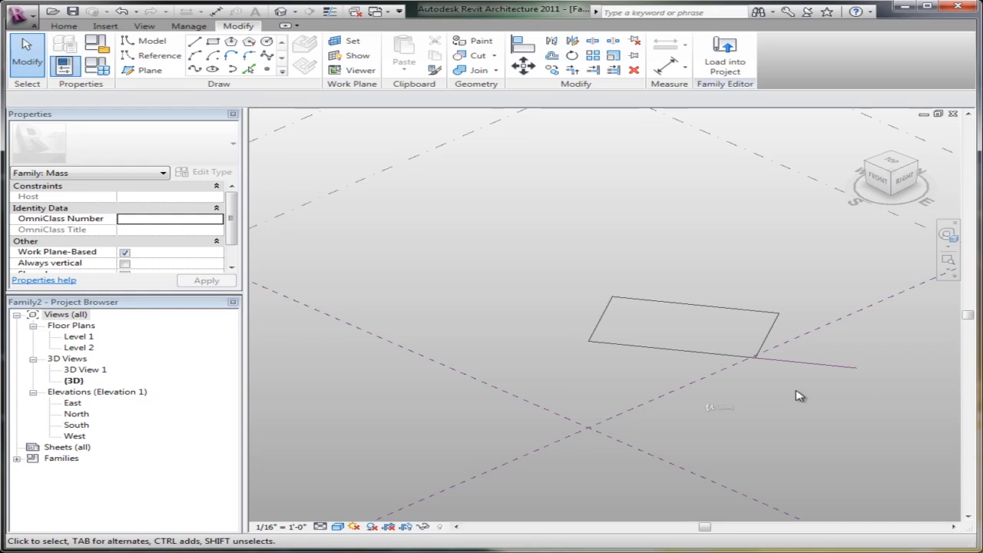
Convert the rectangle's whole chain of four model lines into reference lines
key(Tab)
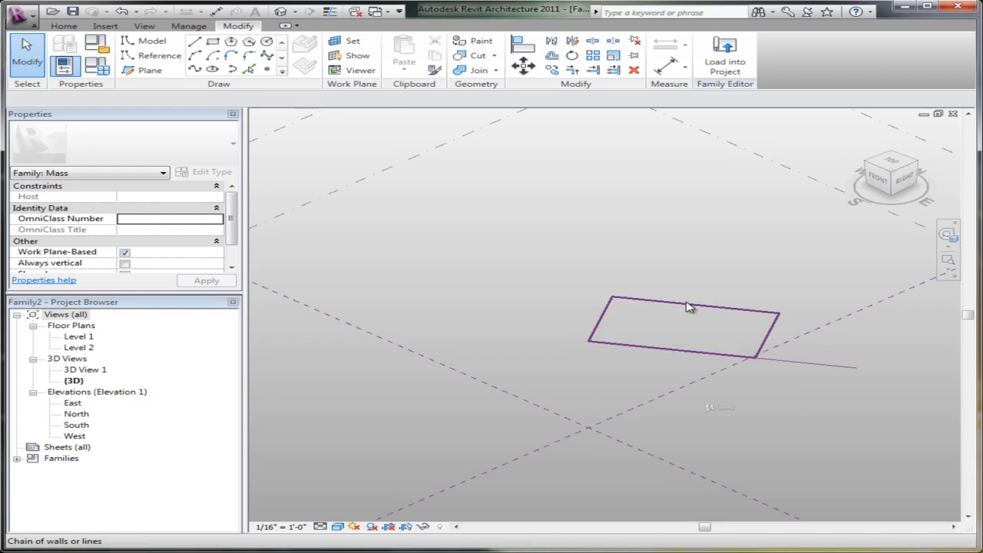
click(693, 305)
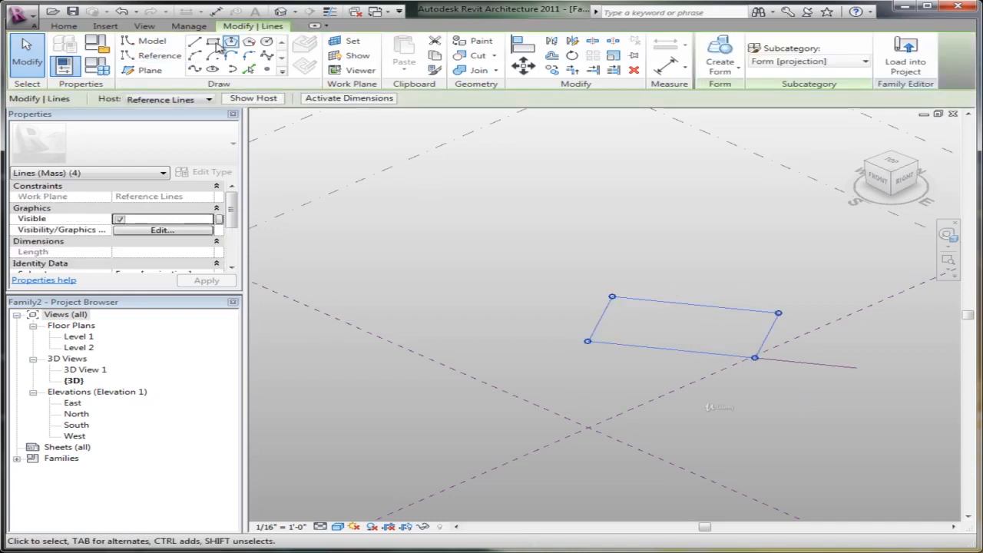
click(177, 56)
key(Escape)
key(Tab)
click(680, 304)
drag(145, 292, 145, 378)
click(127, 285)
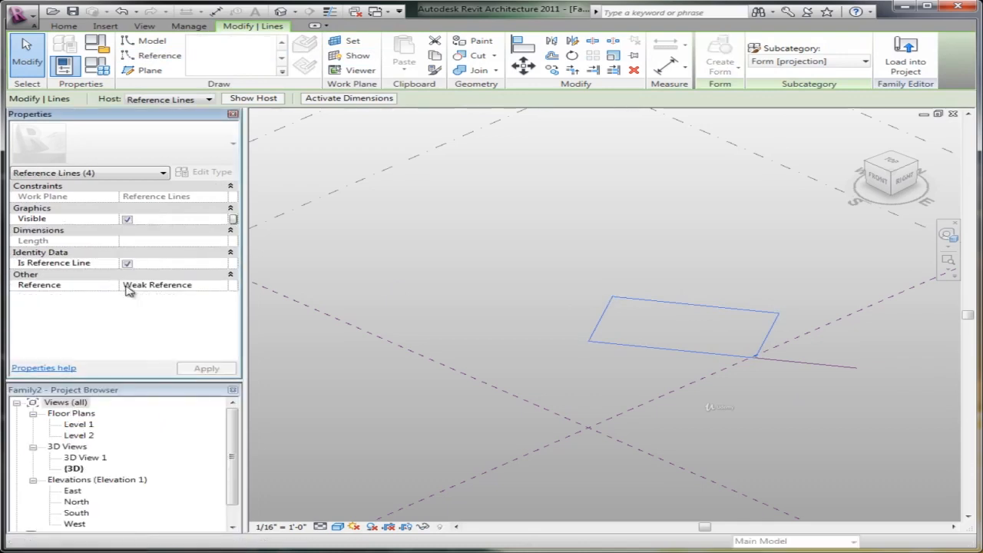
click(510, 232)
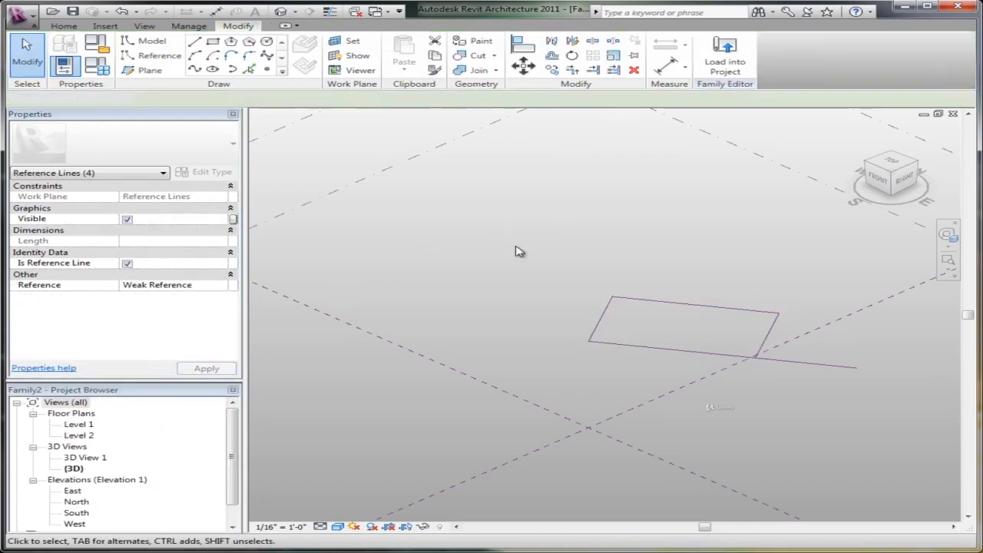
Swing the host reference line's free end back toward the center plane to flex the converted rectangle
click(840, 379)
drag(843, 384, 808, 418)
click(769, 364)
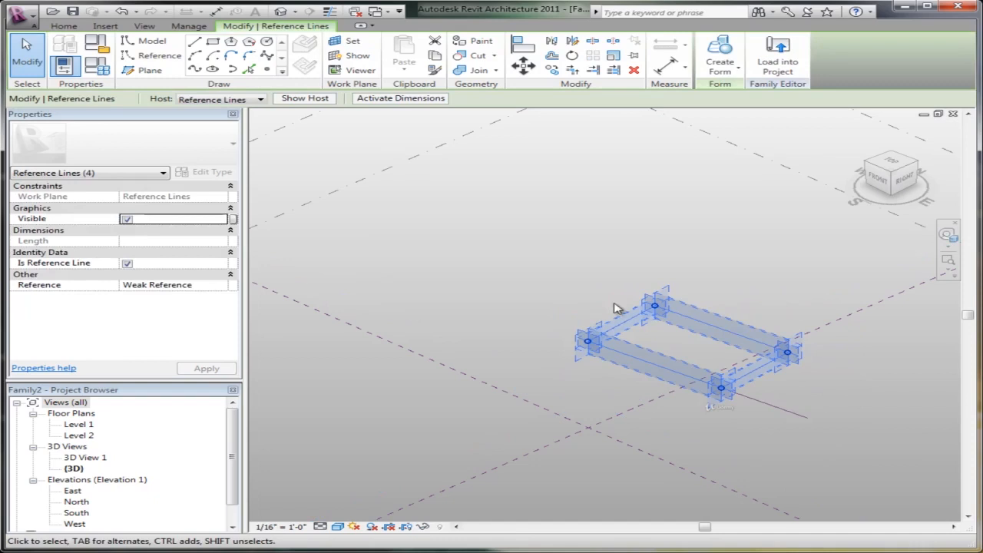
key(Escape)
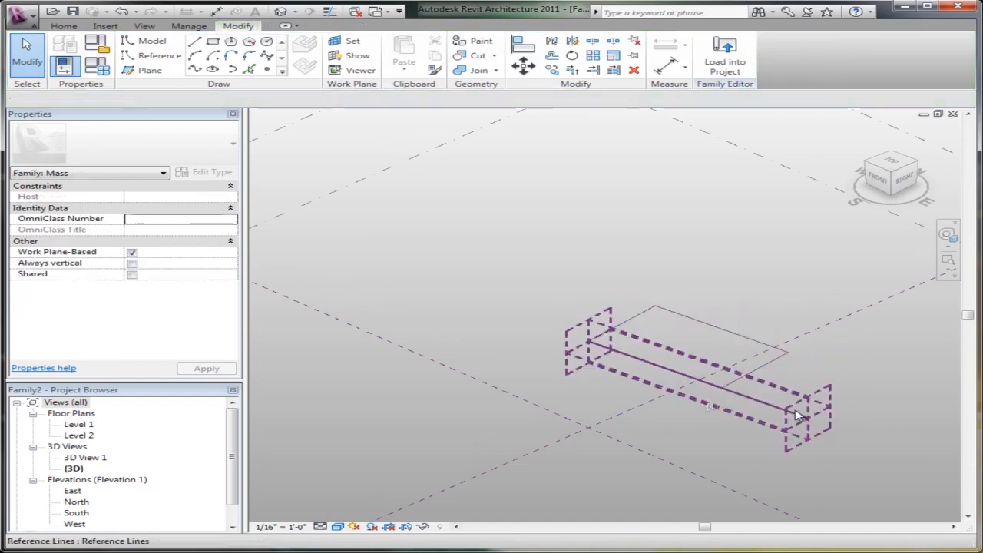
Create a solid extruded form 20' high from the rectangle's chain of reference lines
key(Tab)
click(790, 366)
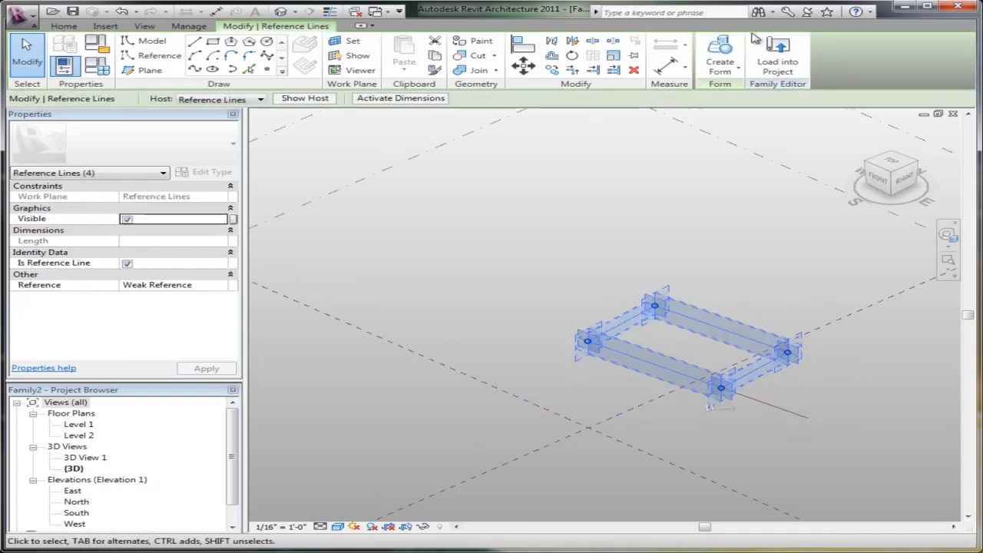
click(720, 66)
click(753, 116)
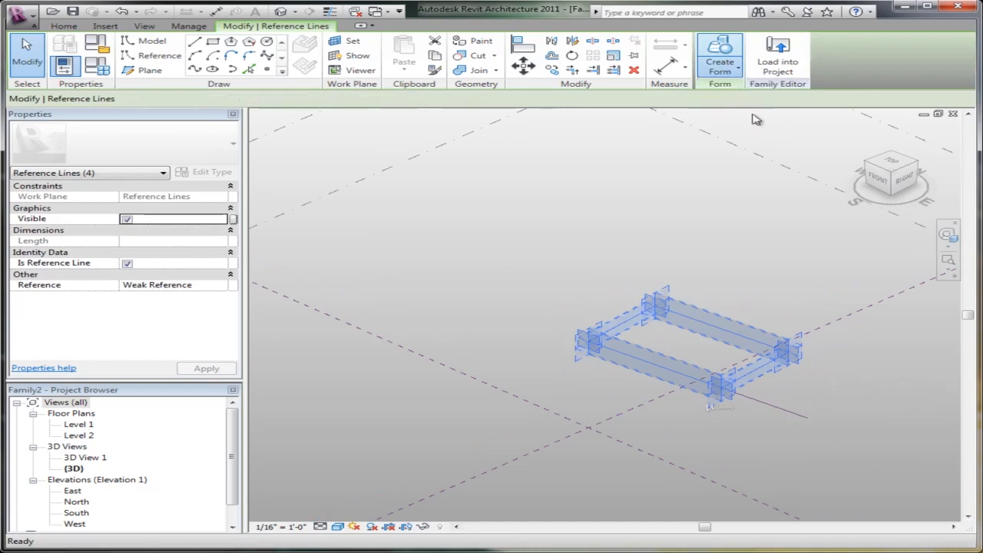
click(668, 417)
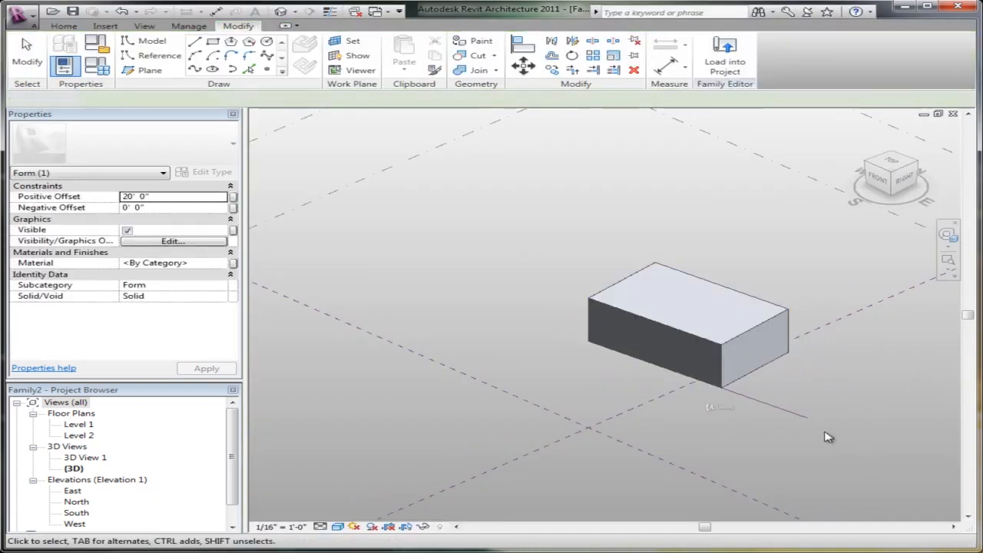
Swing the host reference line's free end to about 42° and a length of about 90' to rotate the solid form
click(816, 428)
drag(816, 428, 913, 364)
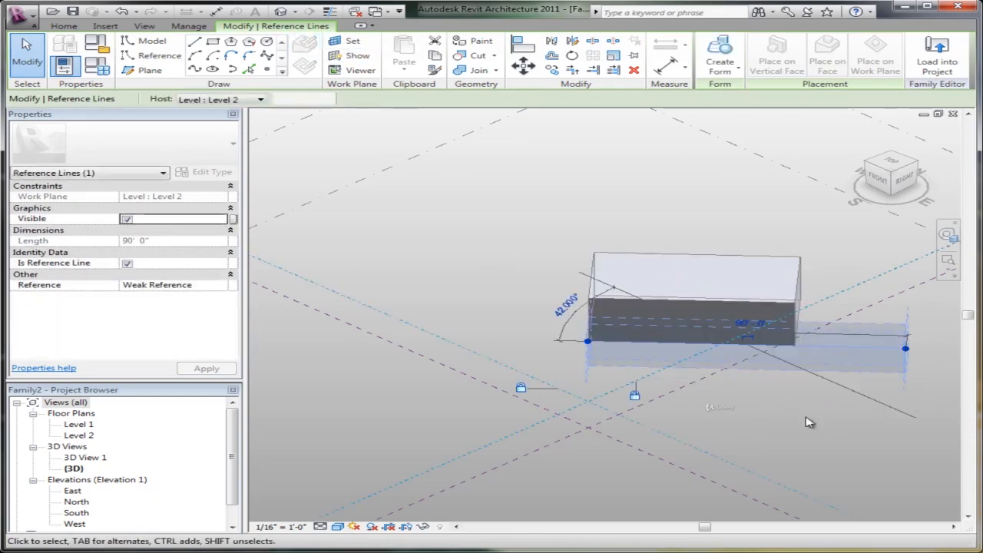
Stretch the solid form's top face upward to a height of about 41' 8"
click(801, 431)
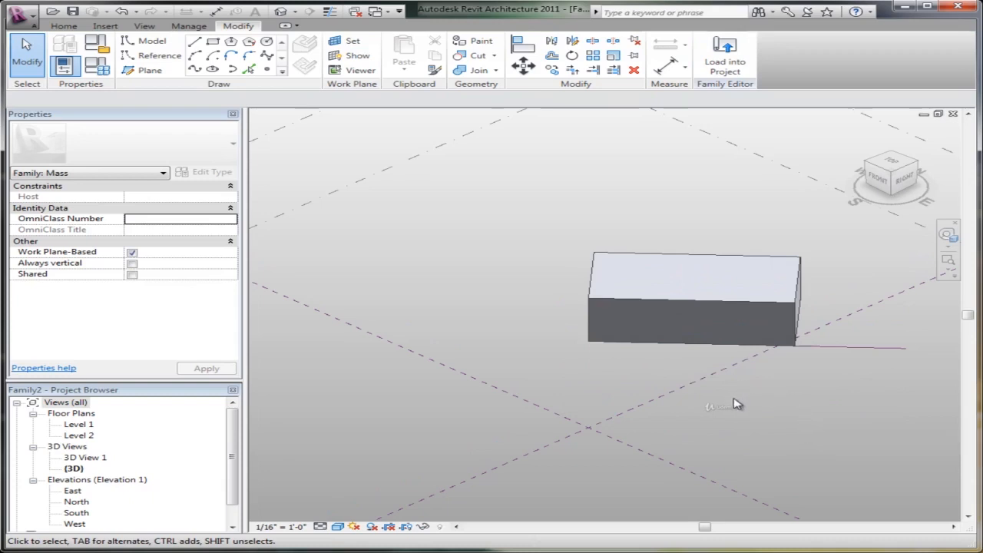
click(687, 289)
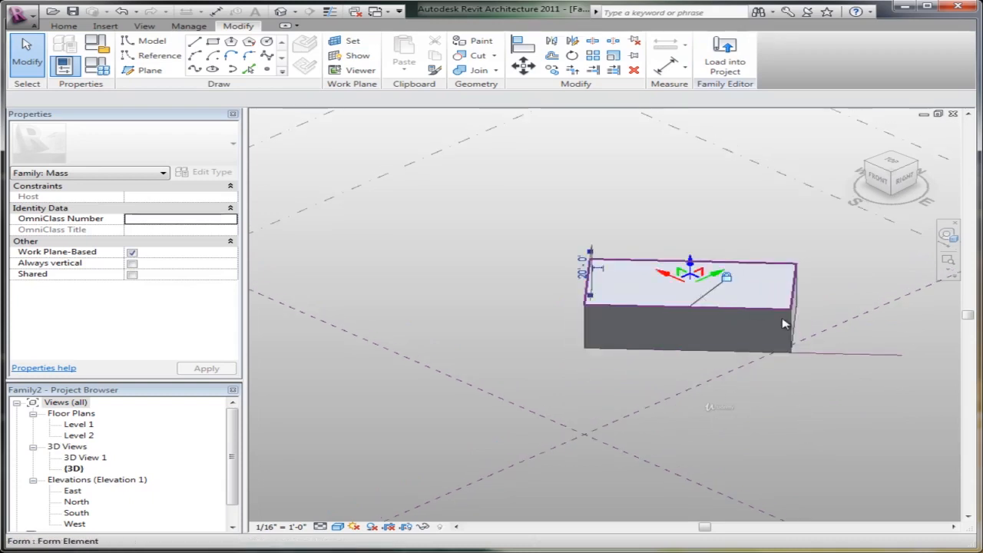
drag(690, 265, 691, 218)
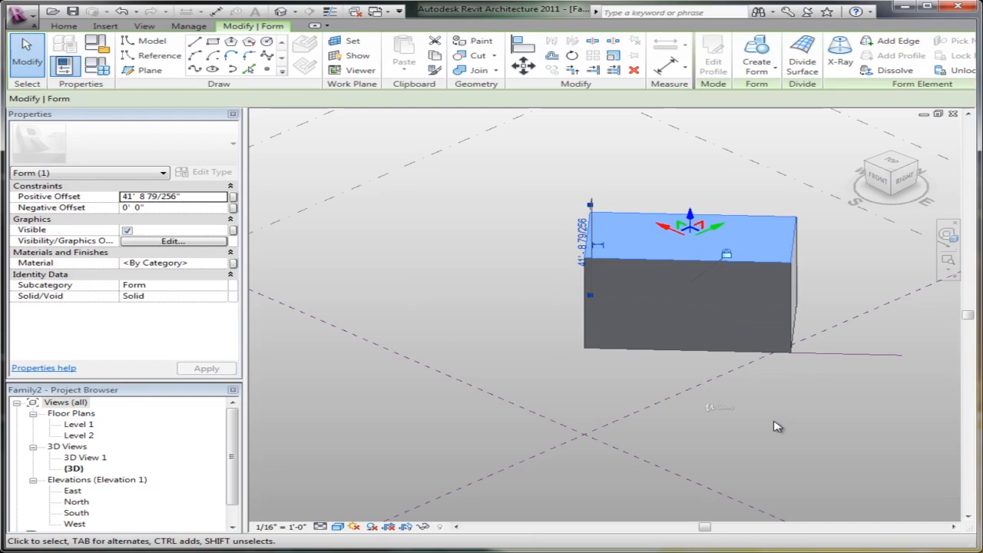
click(743, 431)
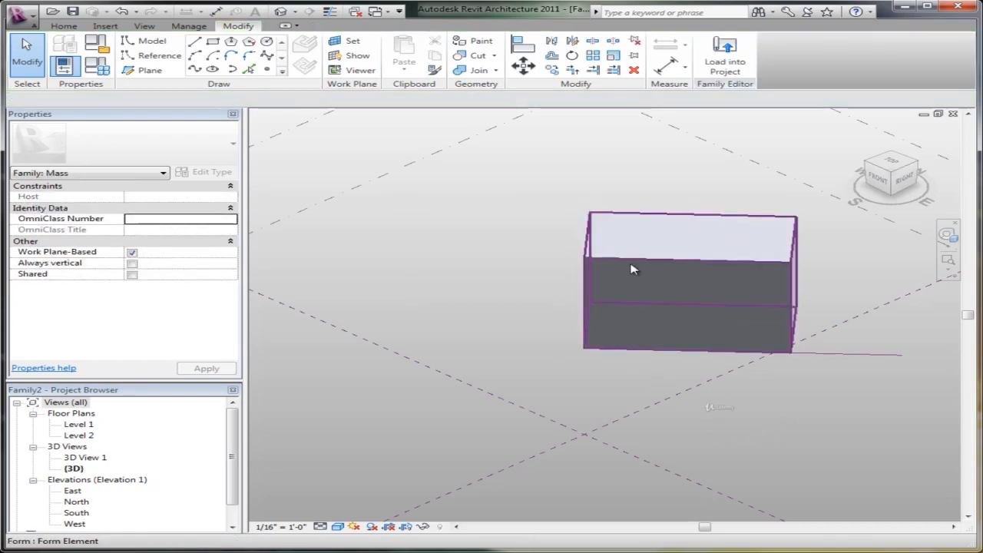
Turn the solid form's temporary height dimension into a permanent dimension at its vertical corner edge
click(654, 284)
shift+middle_drag(685, 391, 555, 333)
scroll(522, 311, up, 3)
click(600, 235)
click(525, 319)
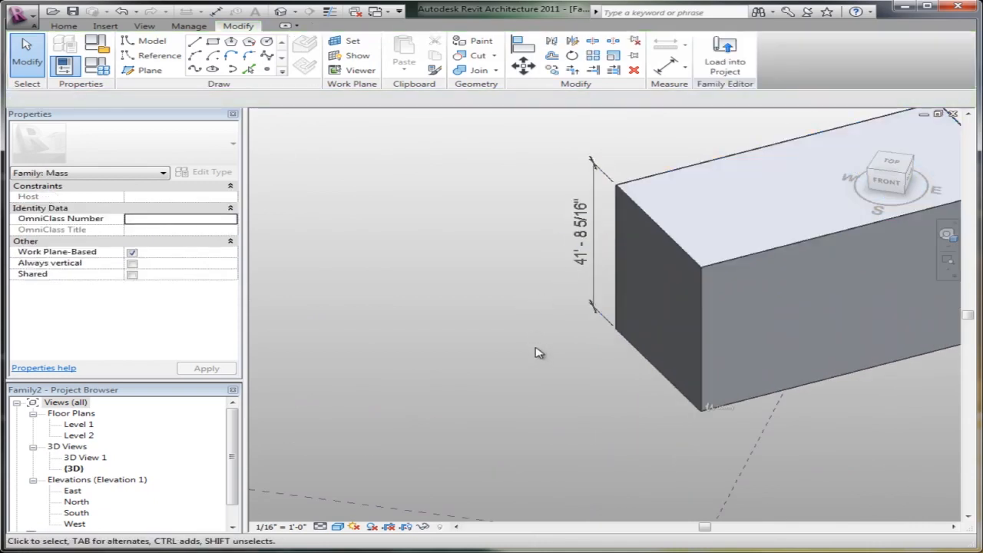
Label the form's height dimension with a new instance family parameter named Height, grouped under Dimensions
click(585, 298)
middle_drag(457, 285, 485, 362)
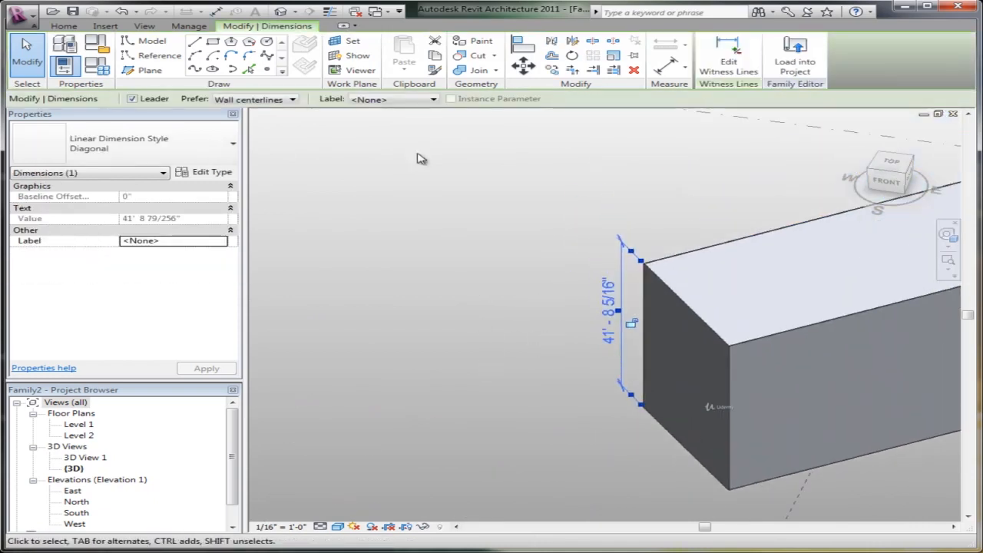
click(394, 100)
click(382, 117)
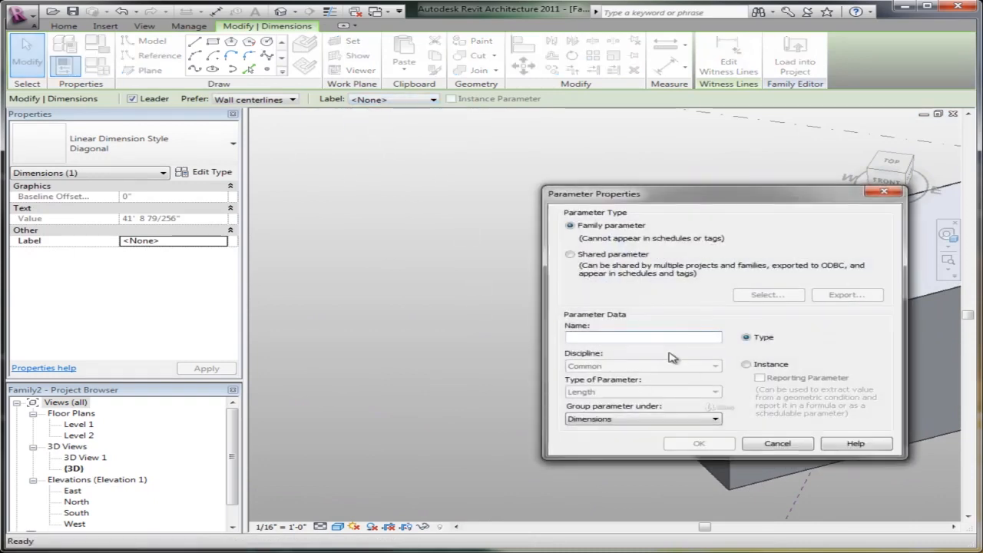
text(Height)
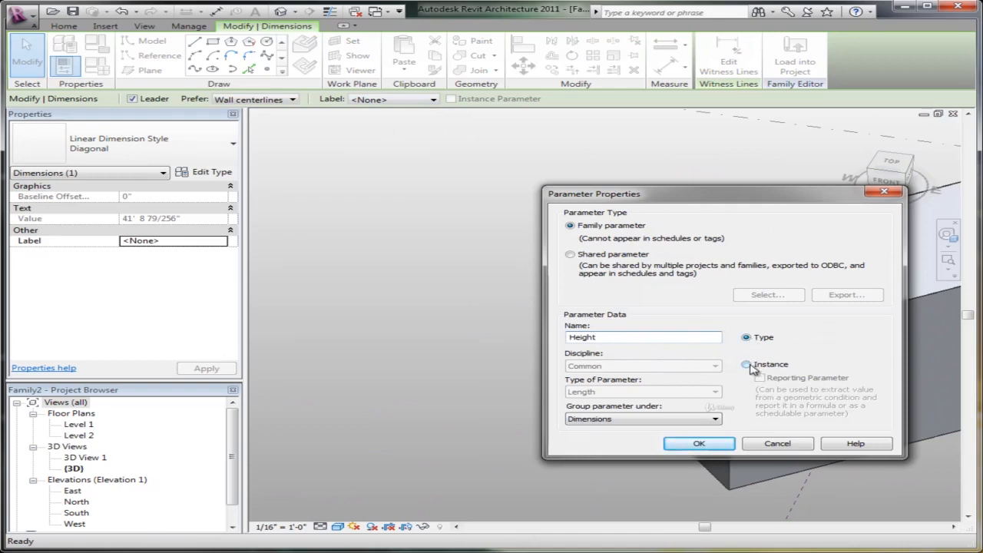
click(747, 364)
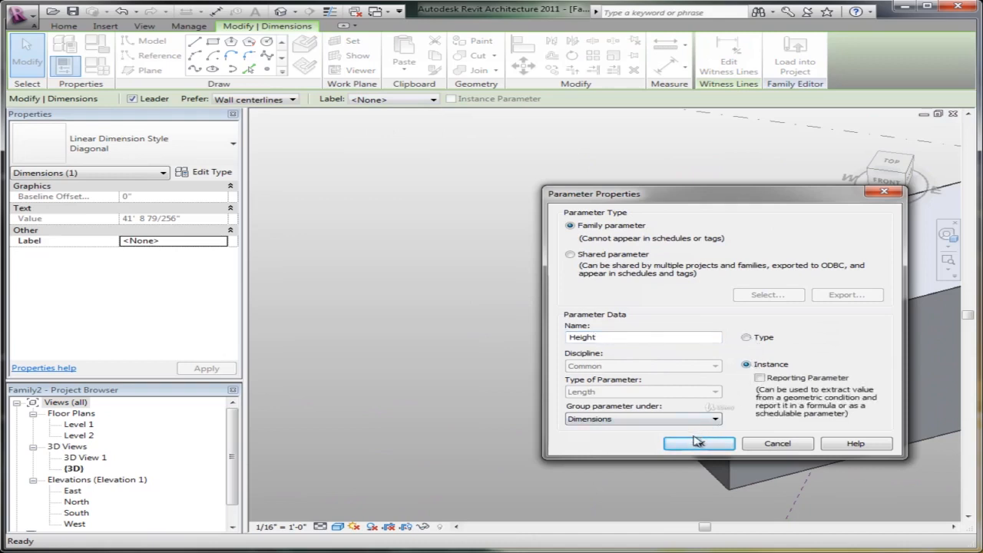
click(697, 443)
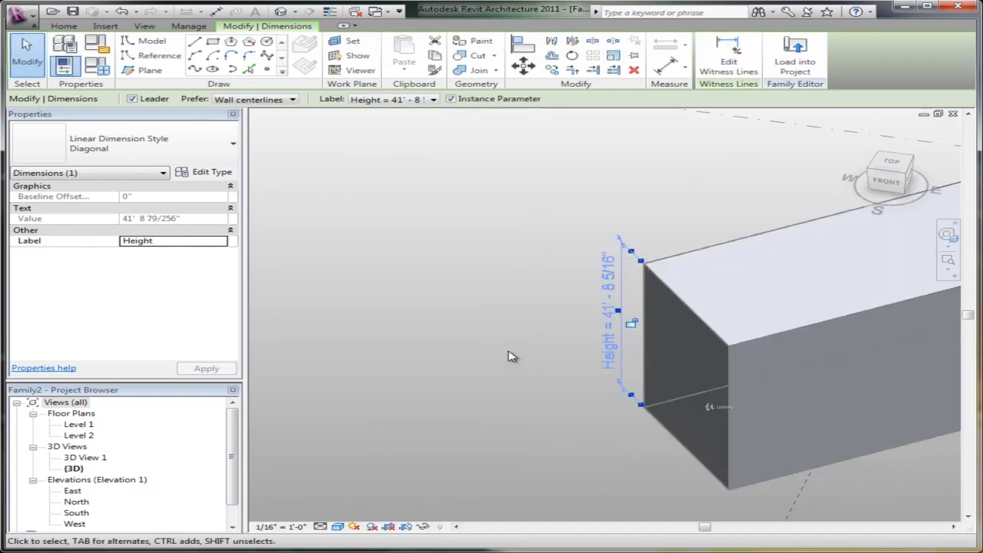
Set the Height parameter to 30' in the family types and apply it to flex the form
click(511, 356)
click(99, 69)
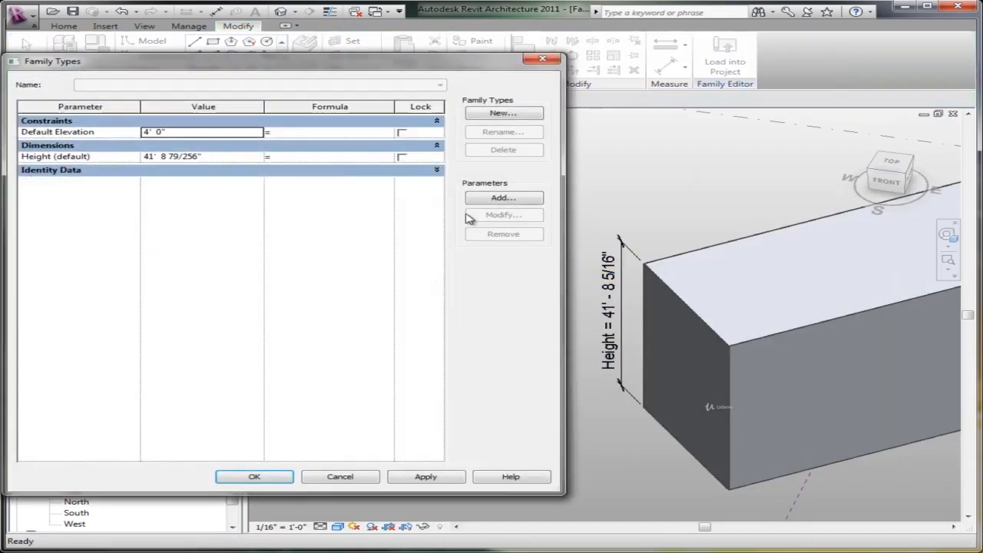
click(230, 157)
text(30)
click(427, 477)
click(261, 478)
middle_drag(618, 472, 451, 482)
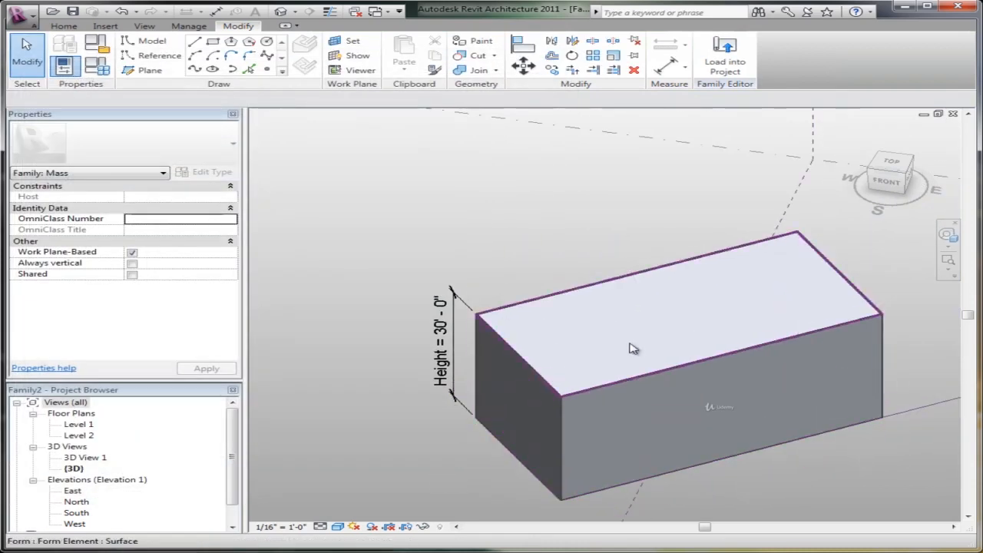
Place an angular dimension between the center reference plane and the form's host reference line
scroll(682, 387, down, 2)
middle_drag(768, 454, 678, 438)
click(744, 377)
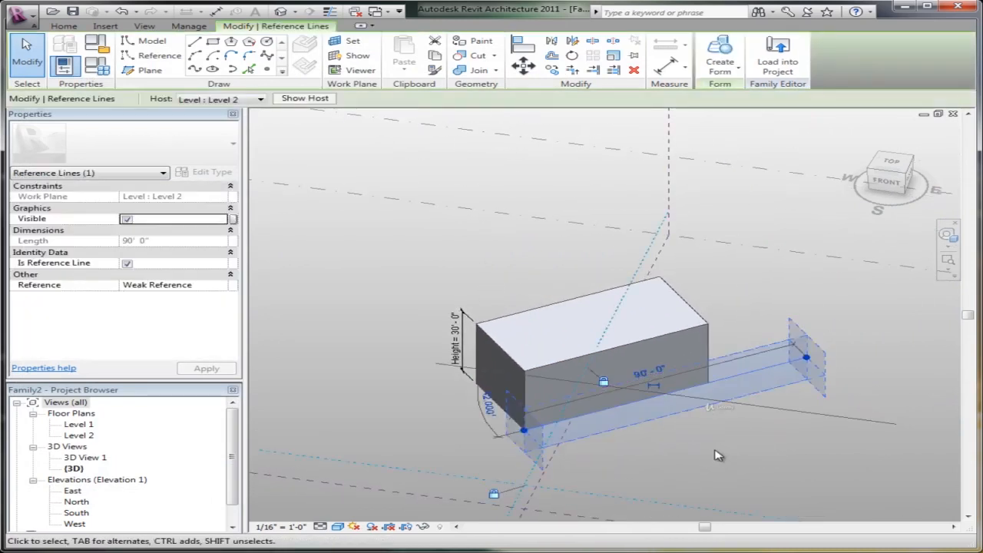
click(716, 458)
middle_drag(676, 455, 643, 440)
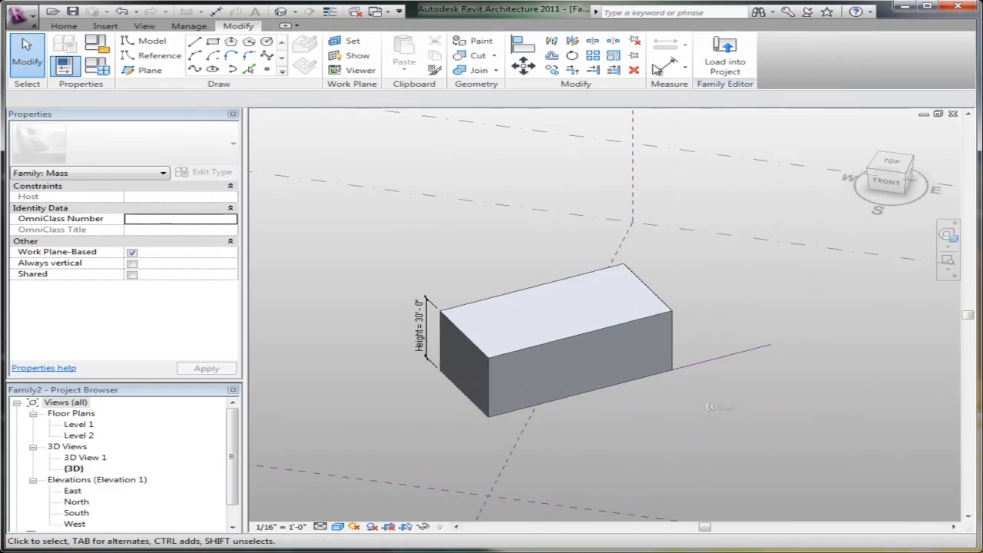
click(684, 68)
click(705, 116)
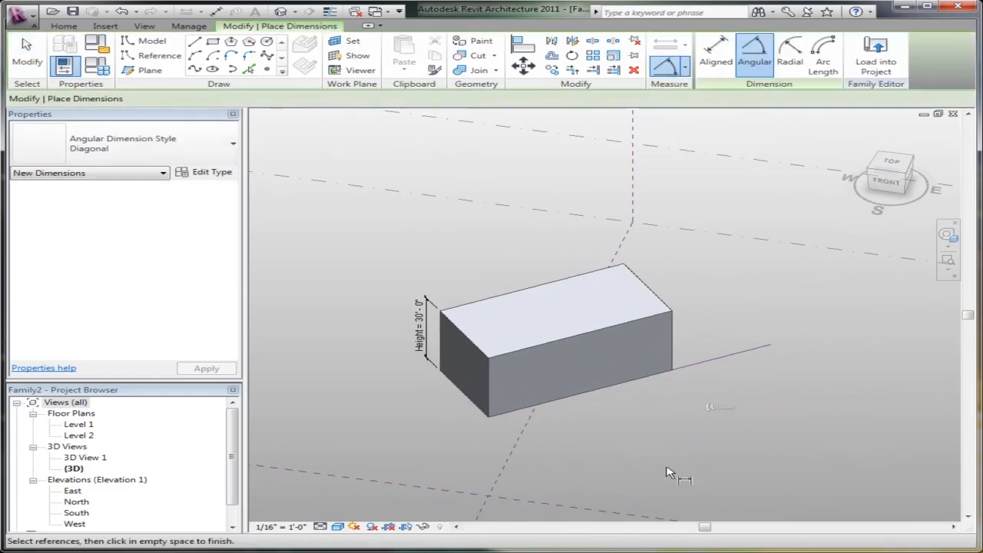
middle_drag(685, 466, 502, 391)
click(538, 440)
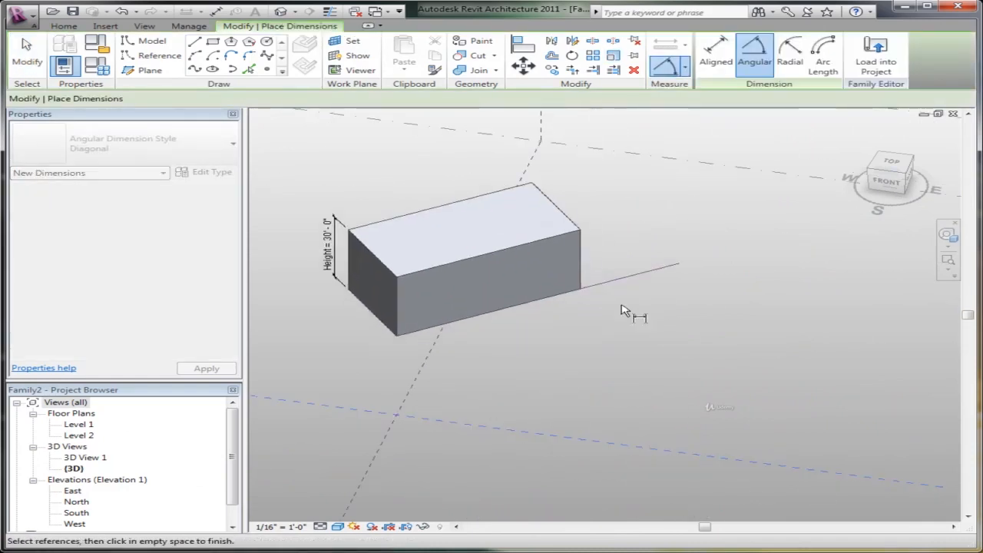
click(621, 281)
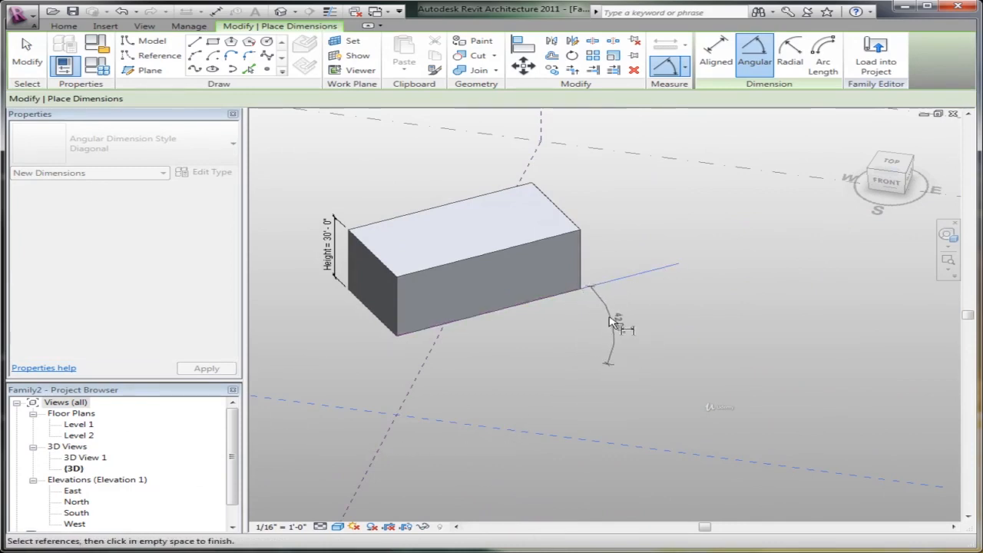
click(601, 332)
right_click(648, 308)
click(667, 315)
right_click(665, 311)
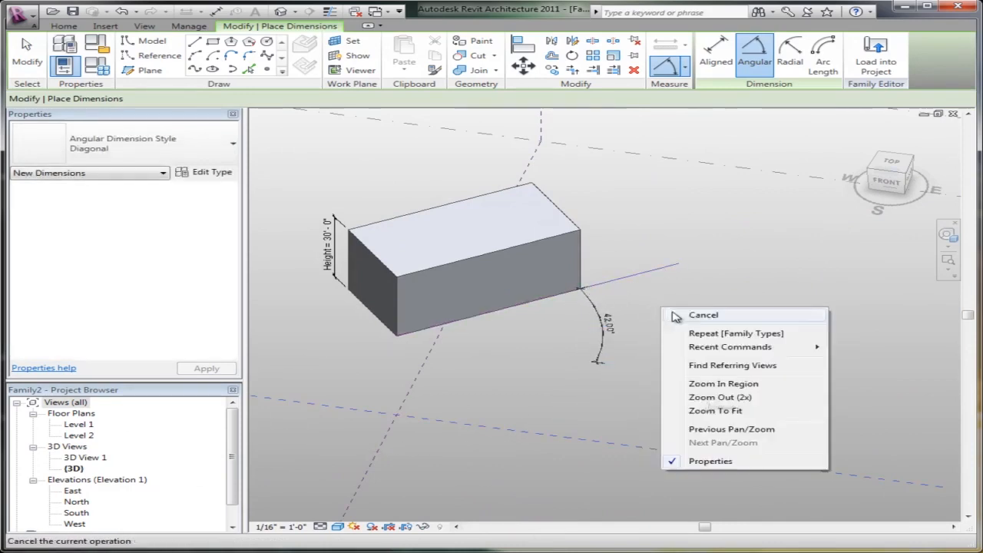
click(668, 313)
Label the angular dimension with a new instance family parameter named Twist Angle, grouped under Dimensions
click(603, 344)
click(398, 100)
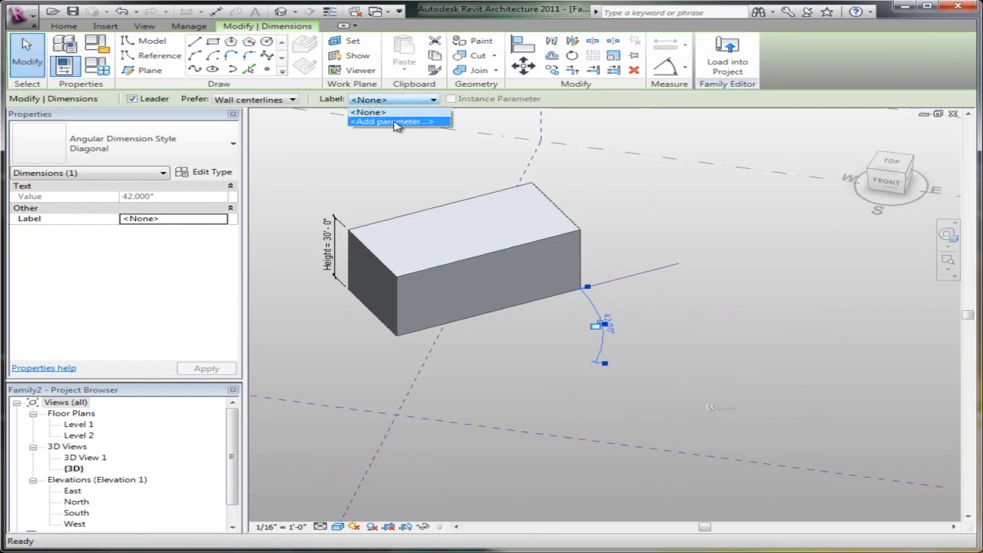
click(396, 122)
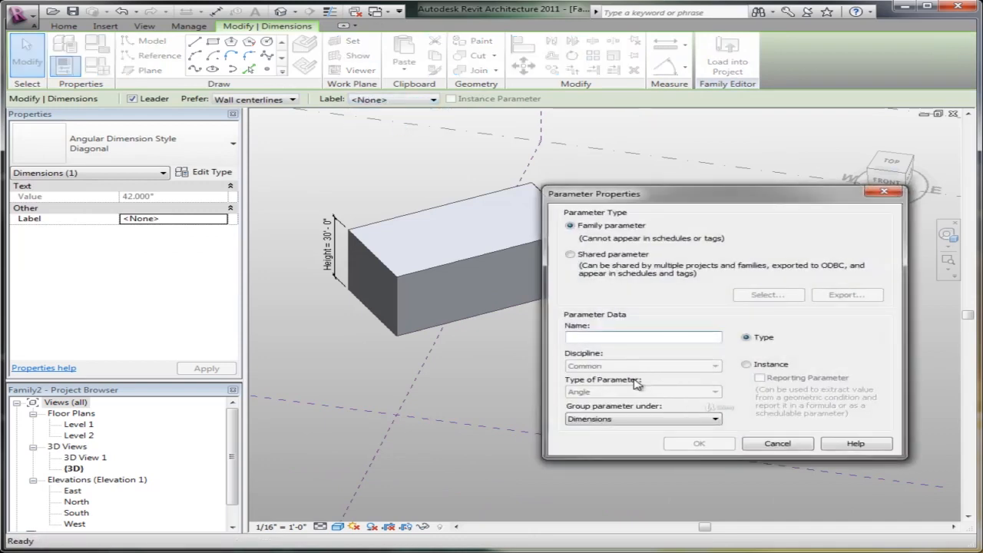
click(746, 364)
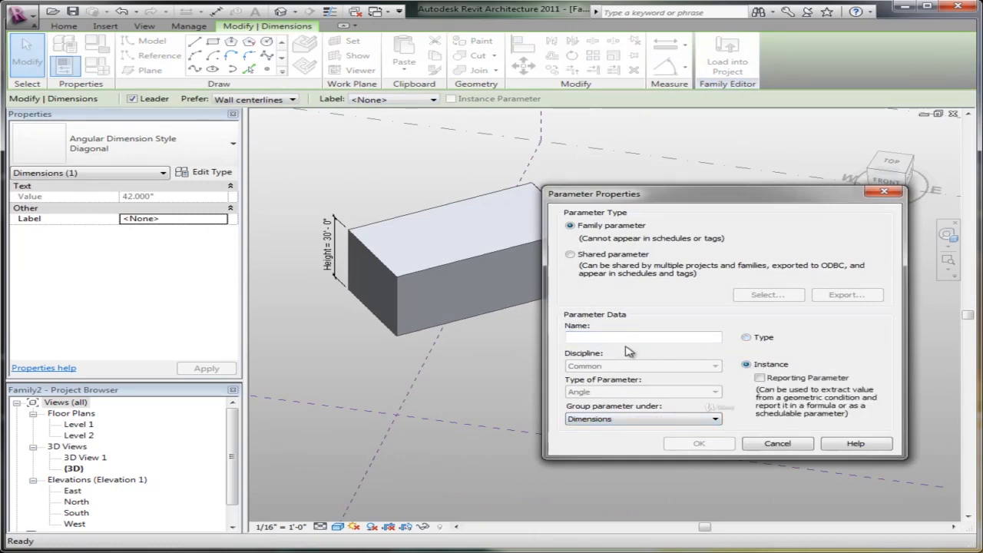
text(Twist Angle)
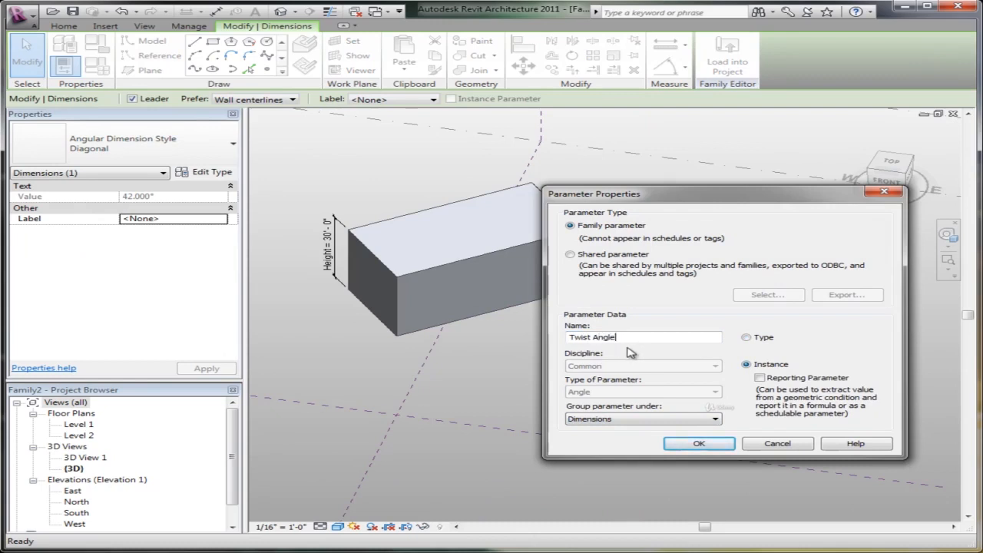
click(697, 443)
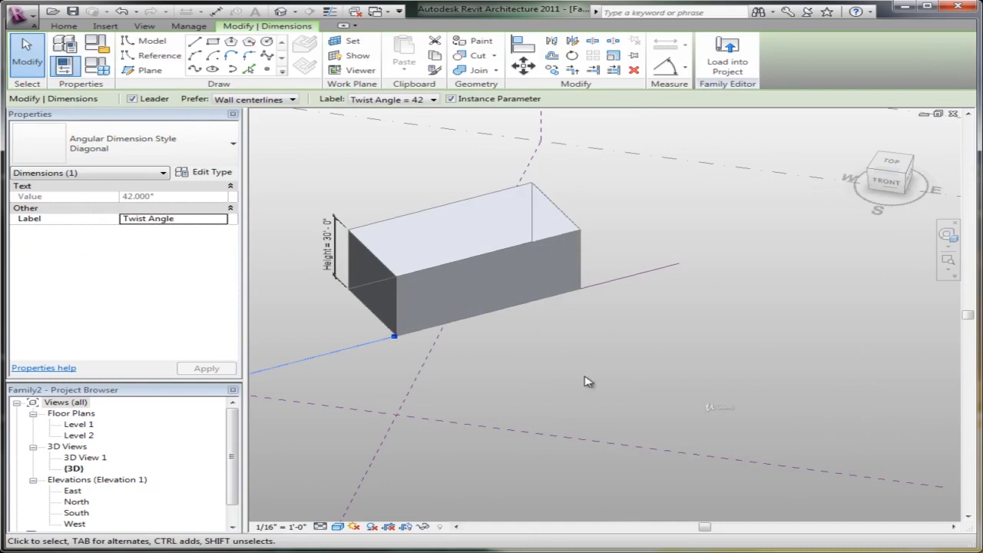
click(584, 382)
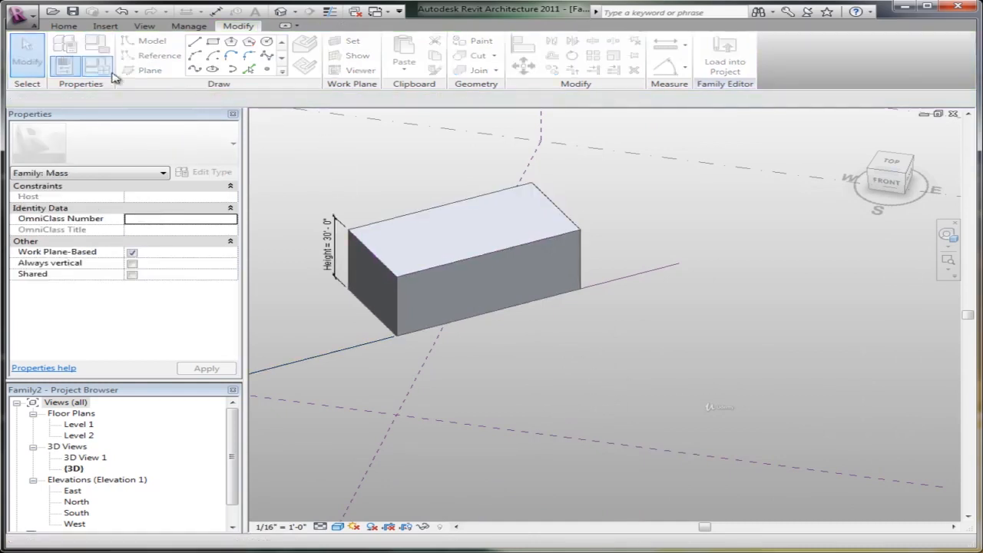
Set the Height parameter to 15' in the family types and apply it, keeping the form in view
click(103, 69)
click(218, 168)
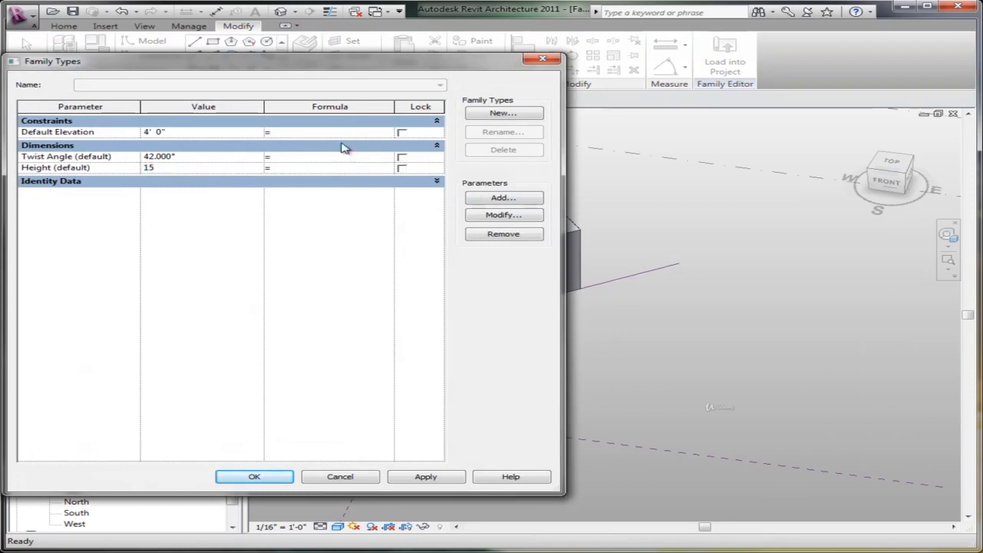
drag(284, 64, 746, 50)
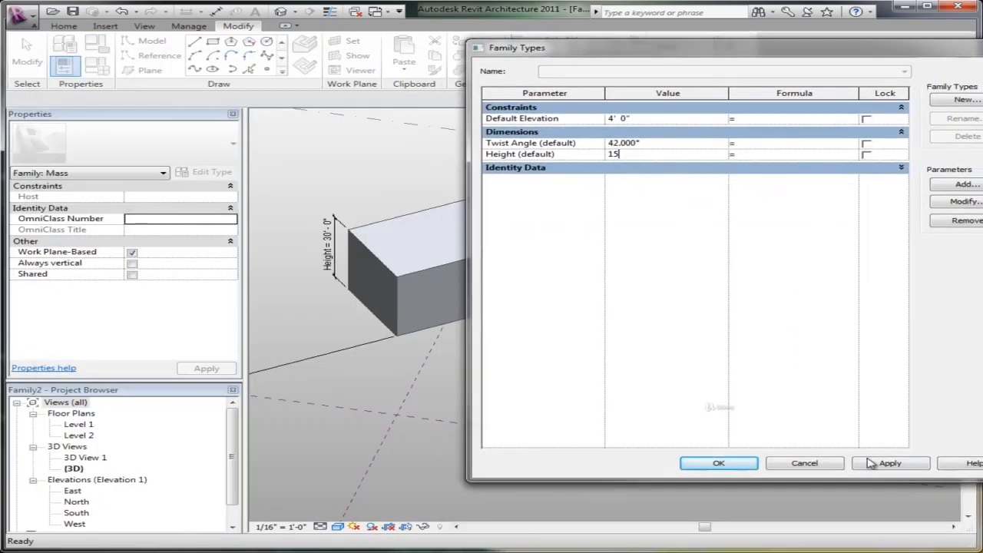
click(880, 466)
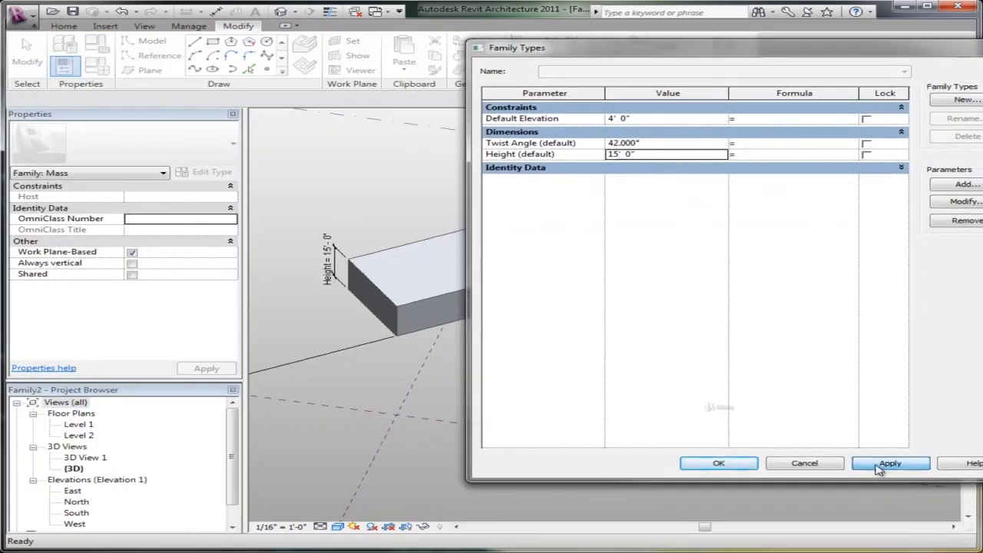
Set the Twist Angle parameter to 15° and apply it to rotate the form
click(667, 145)
text(15)
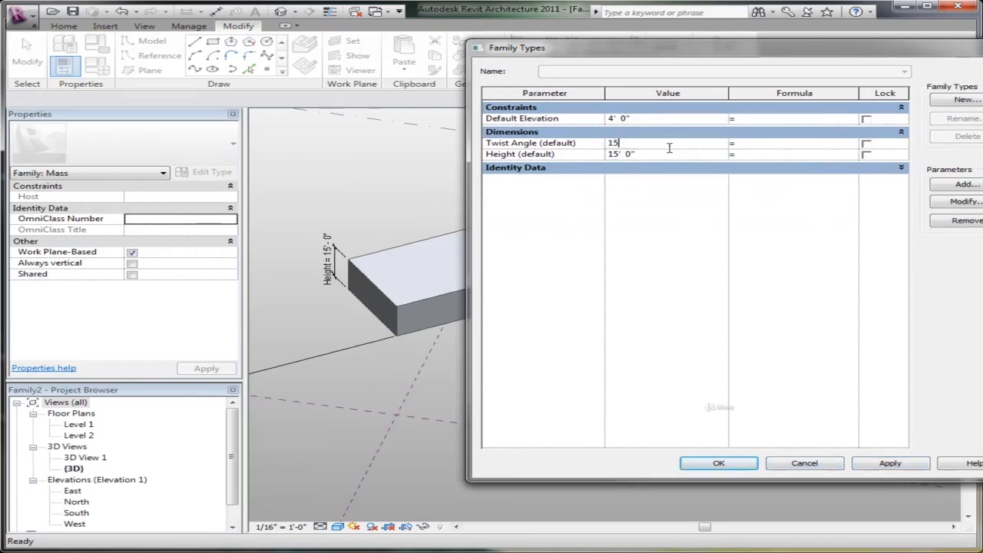
click(683, 154)
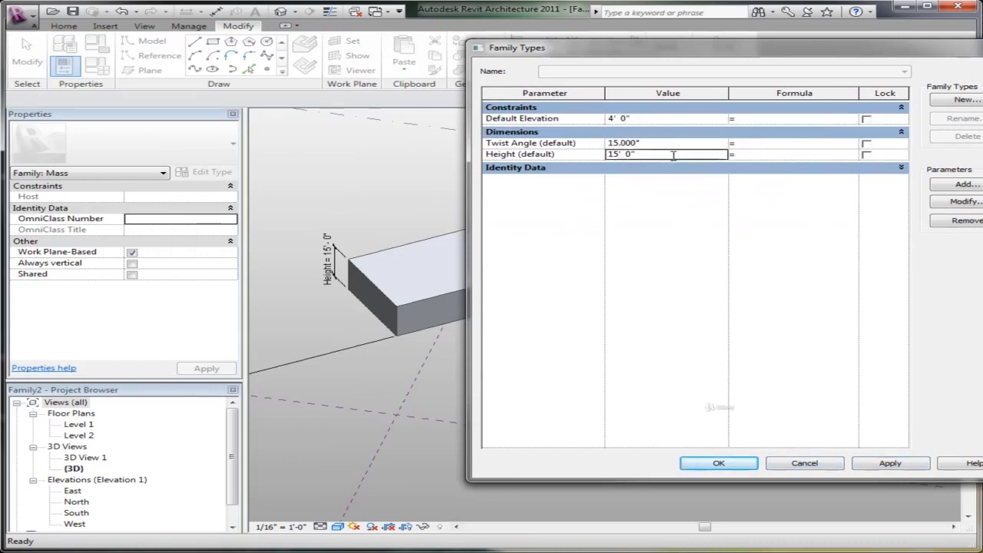
click(891, 464)
drag(693, 57, 513, 71)
click(540, 478)
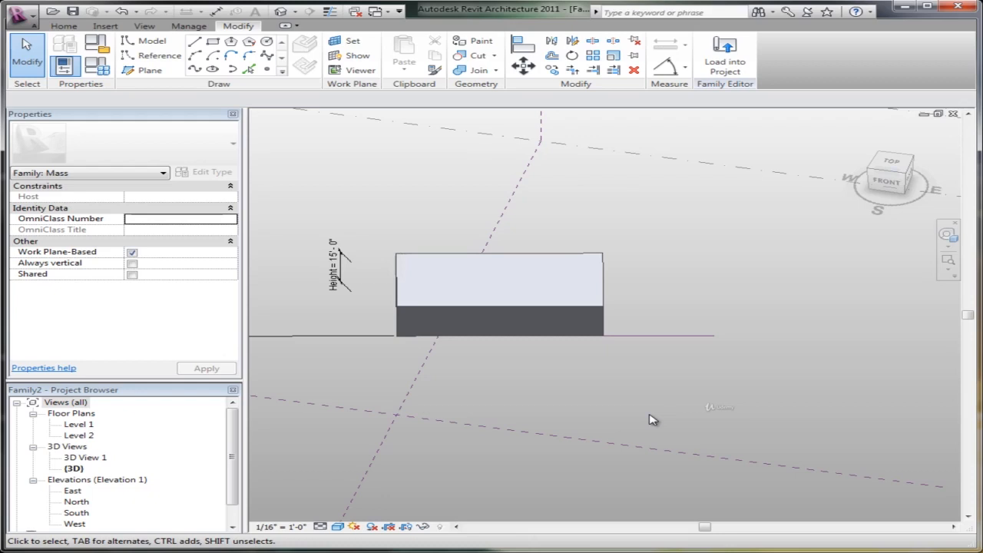
Add a Length family parameter as an instance parameter of type Length, grouped under Dimensions
middle_drag(532, 406, 535, 410)
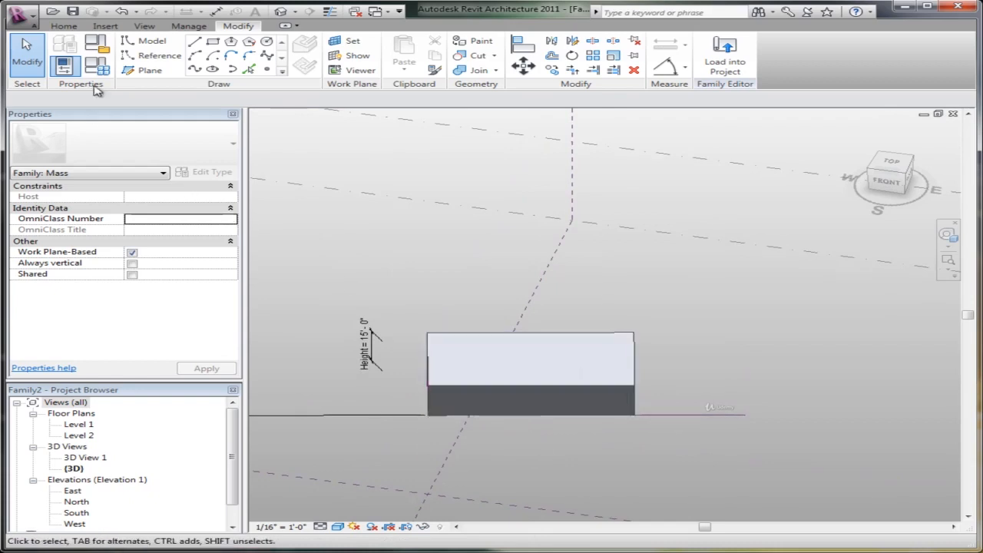
click(96, 68)
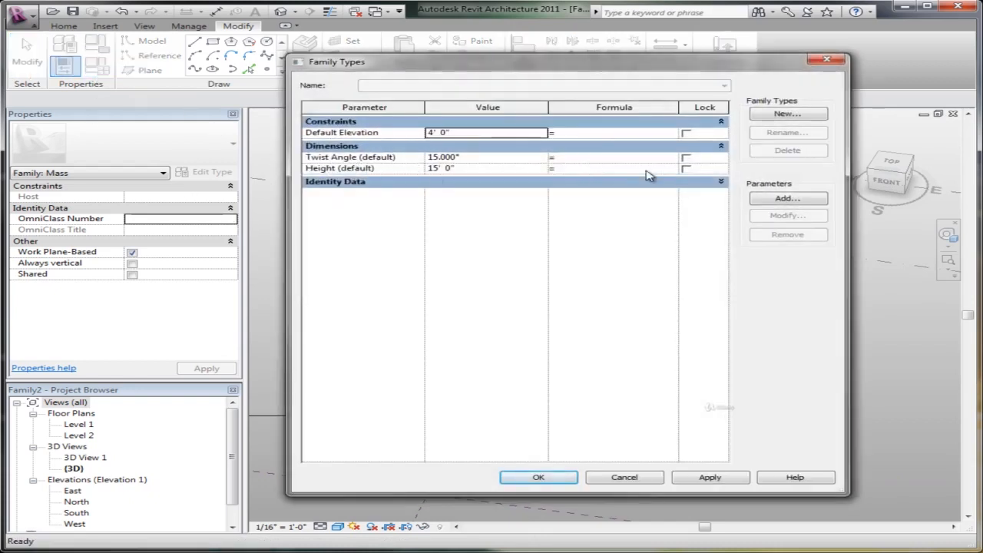
click(772, 203)
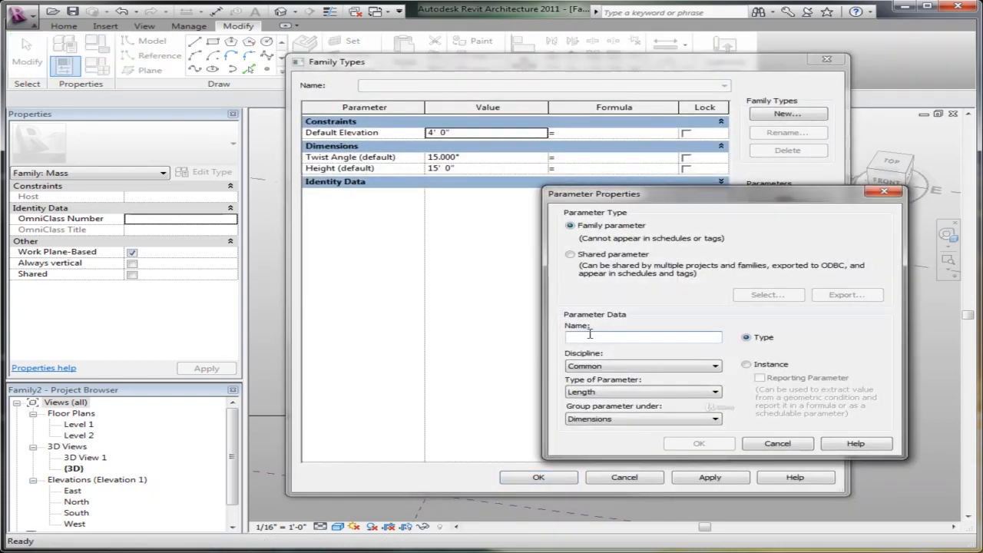
text(Len t)
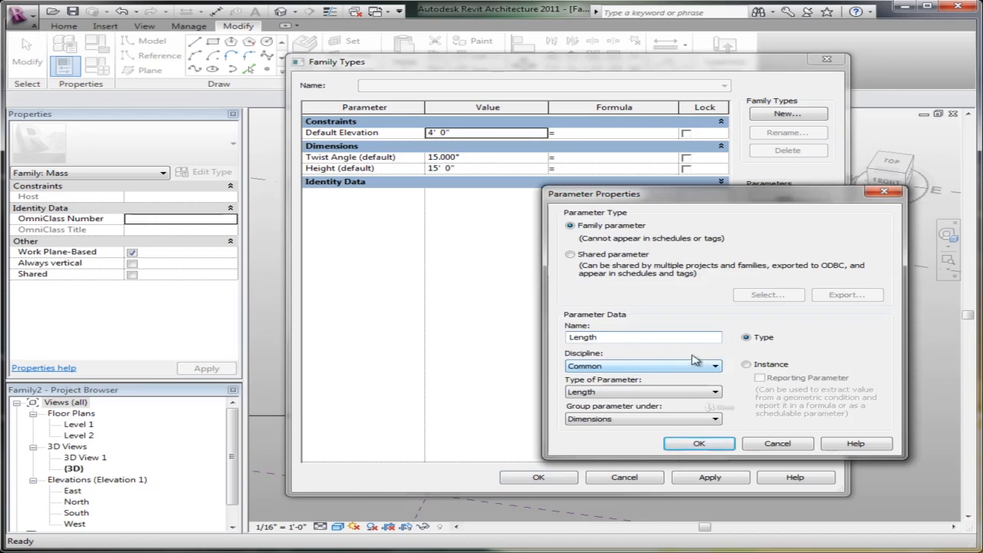
click(748, 364)
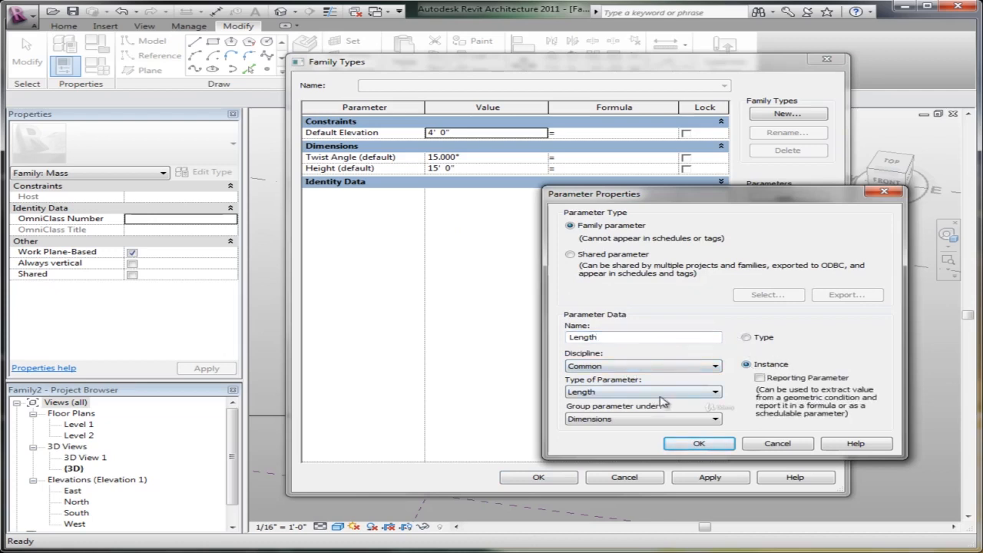
click(700, 444)
Add a Width family parameter as an instance parameter of type Length, grouped under Dimensions
click(788, 199)
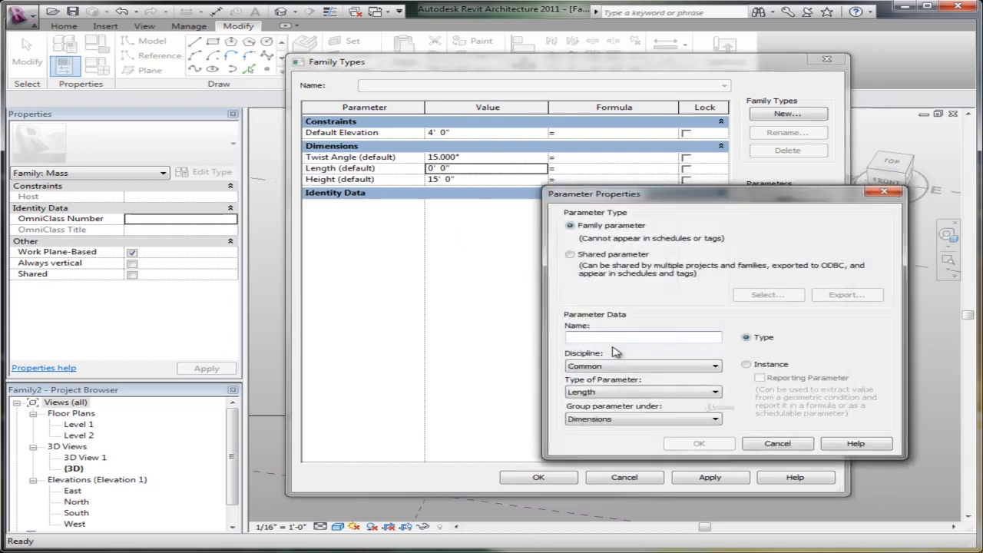
text(Width)
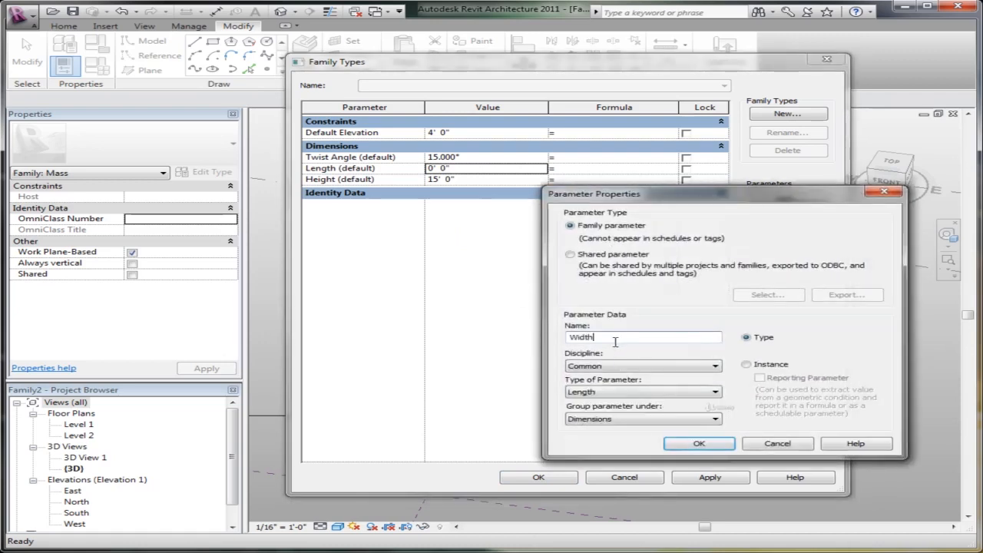
click(746, 365)
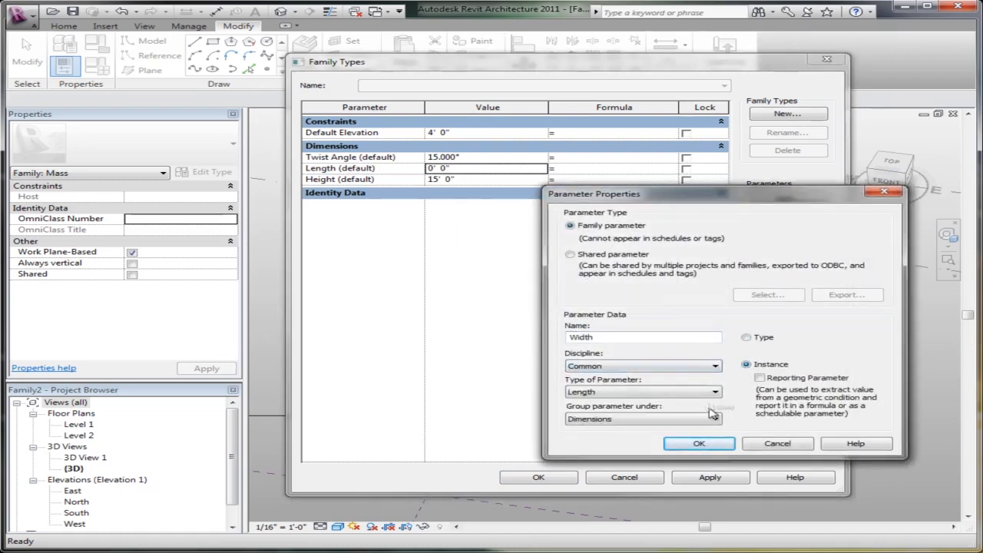
click(701, 444)
Set the Width parameter to 20' and the Length parameter to 40' in the family types
click(468, 159)
text(20)
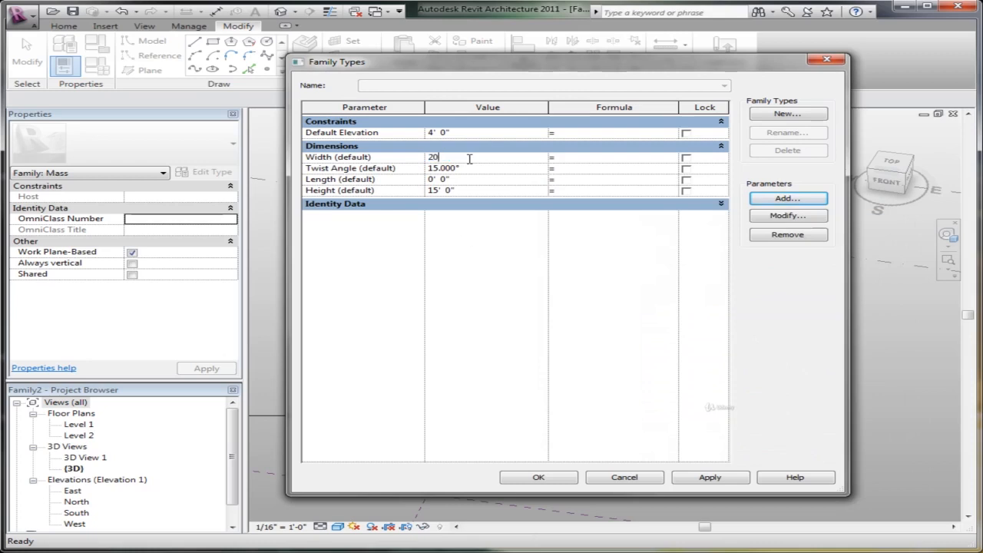
click(470, 179)
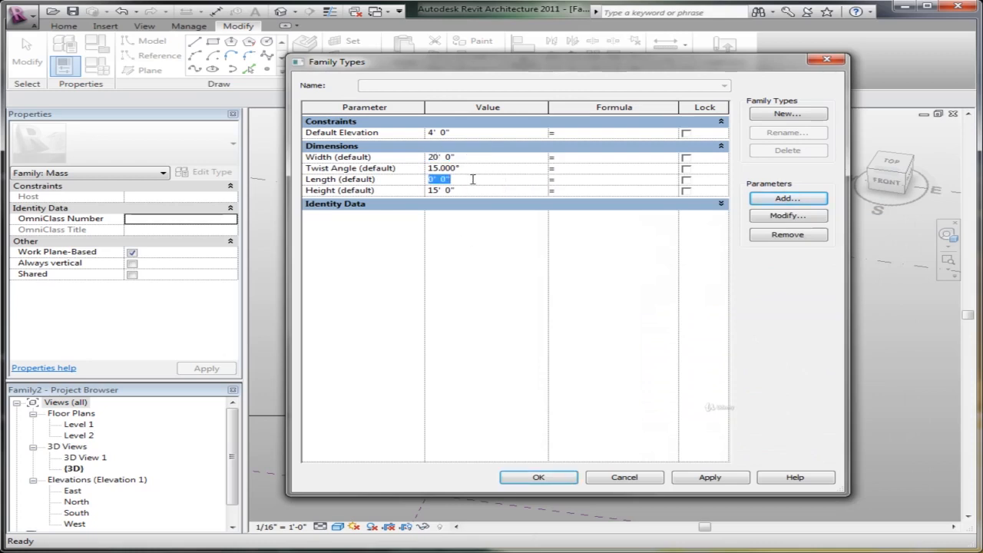
click(496, 190)
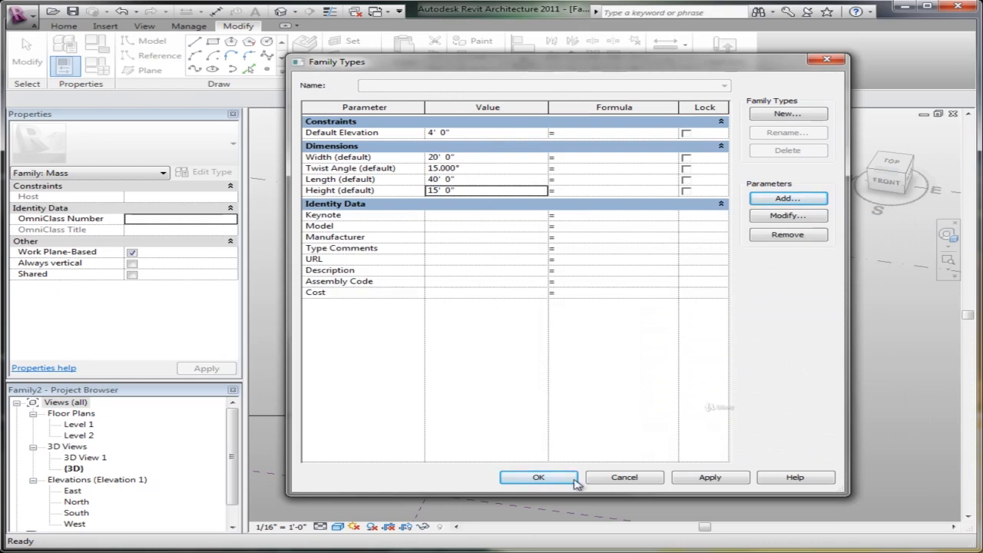
Set the Twist Angle parameter to 0° and apply the family type values to the form
click(478, 169)
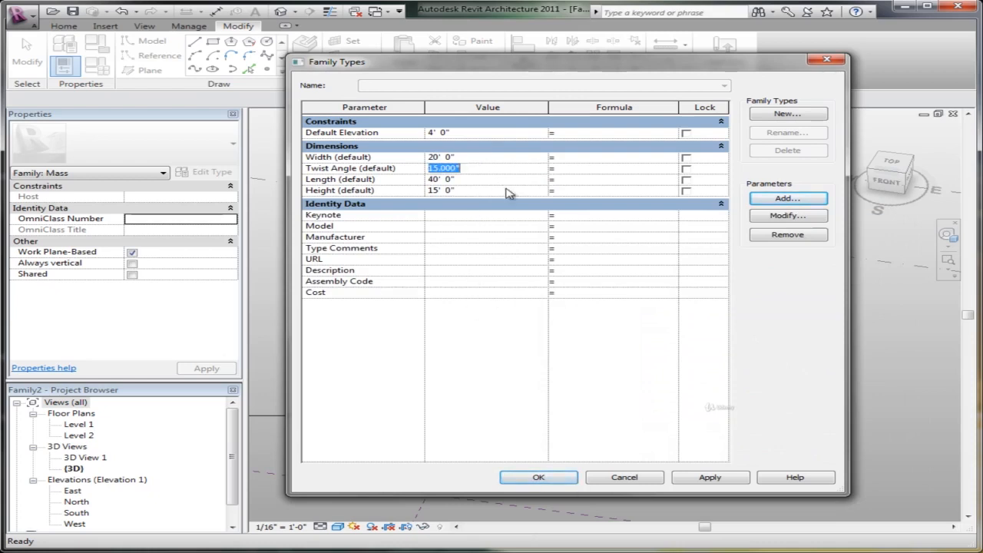
text(0)
click(540, 237)
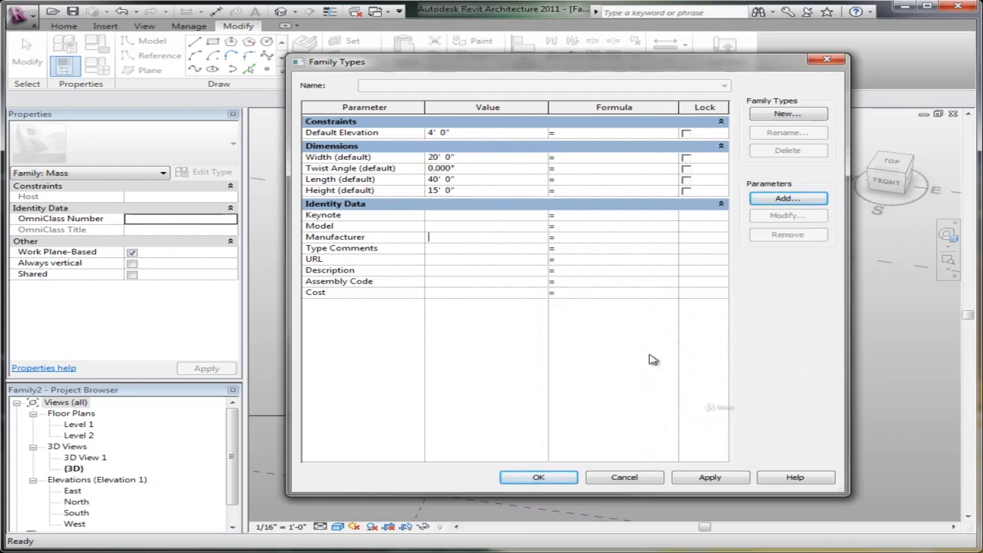
click(708, 478)
click(540, 478)
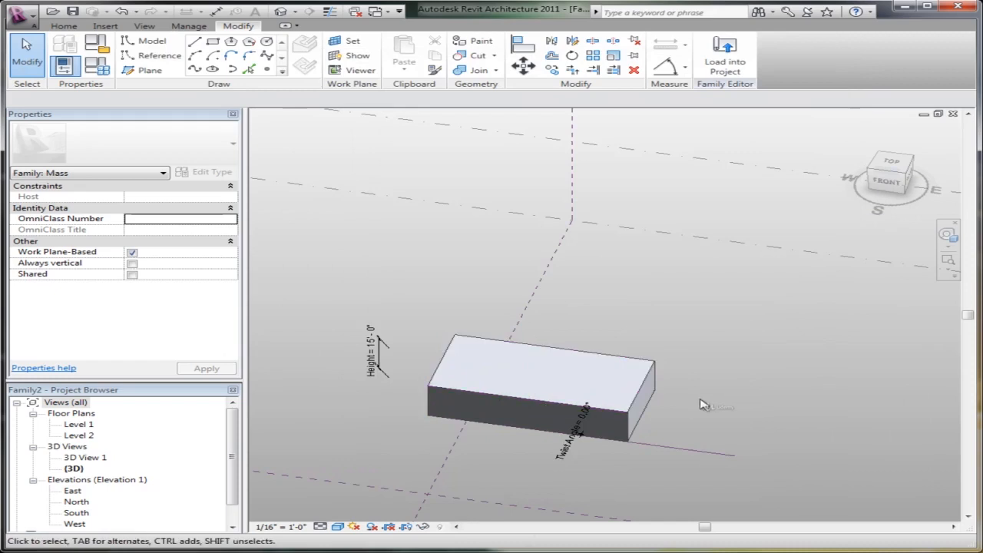
Activate the temporary dimensions of the form's base reference line rectangle and make both the short-side and long-side dimensions permanent
scroll(696, 401, up, 2)
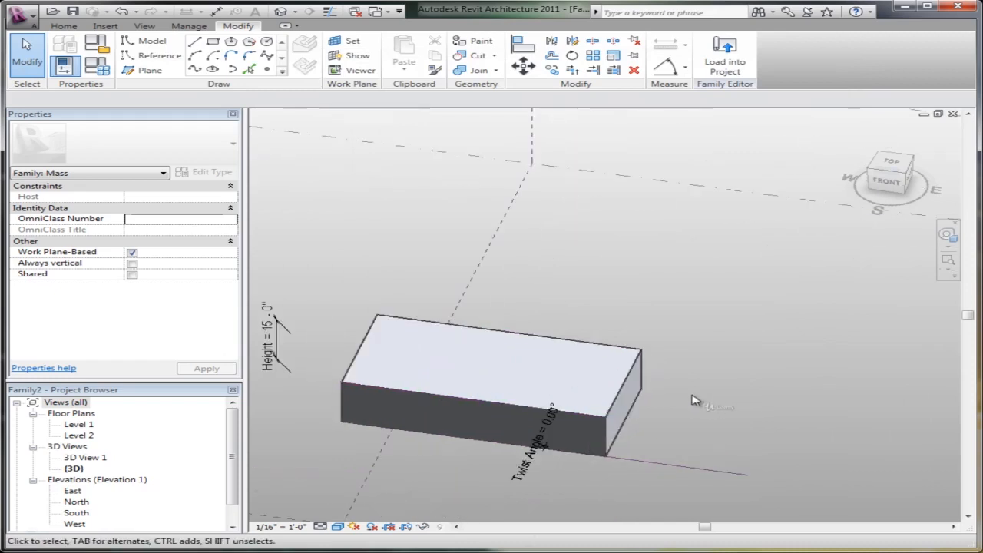
middle_drag(418, 444, 440, 433)
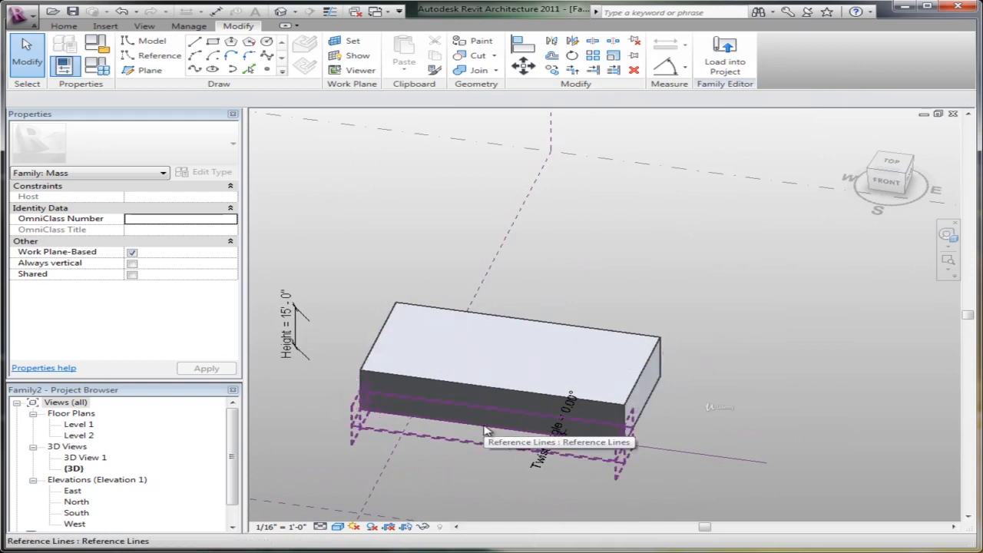
click(485, 431)
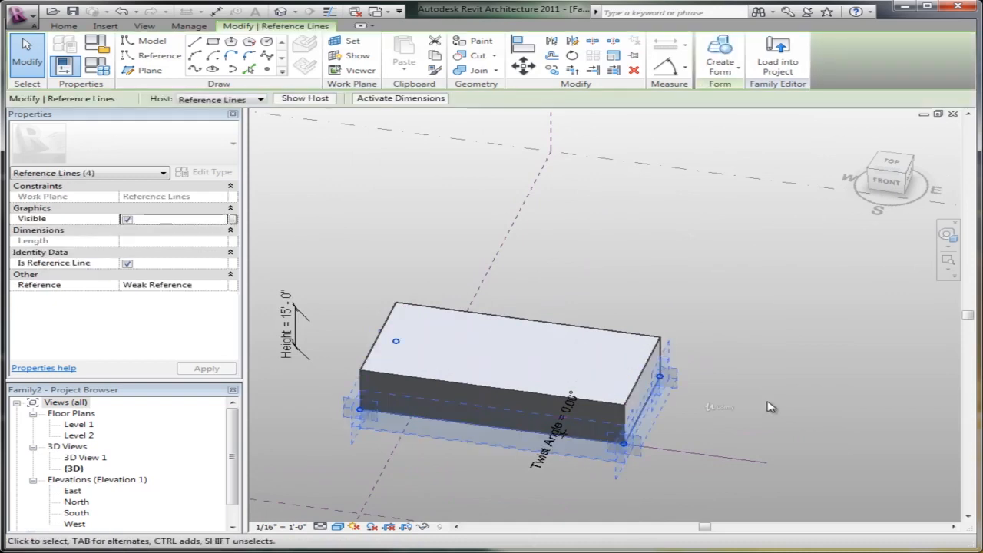
click(402, 98)
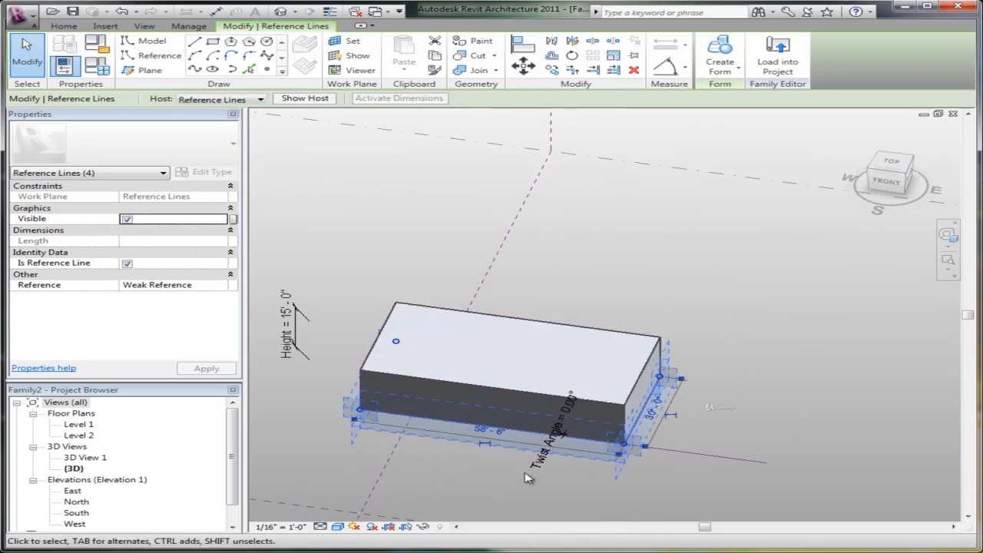
scroll(519, 475, up, 1)
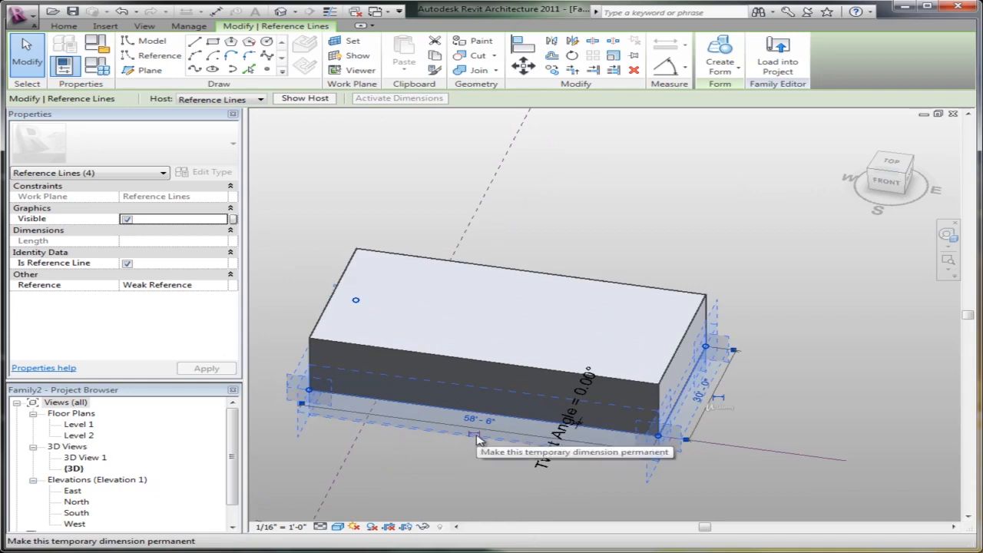
click(722, 398)
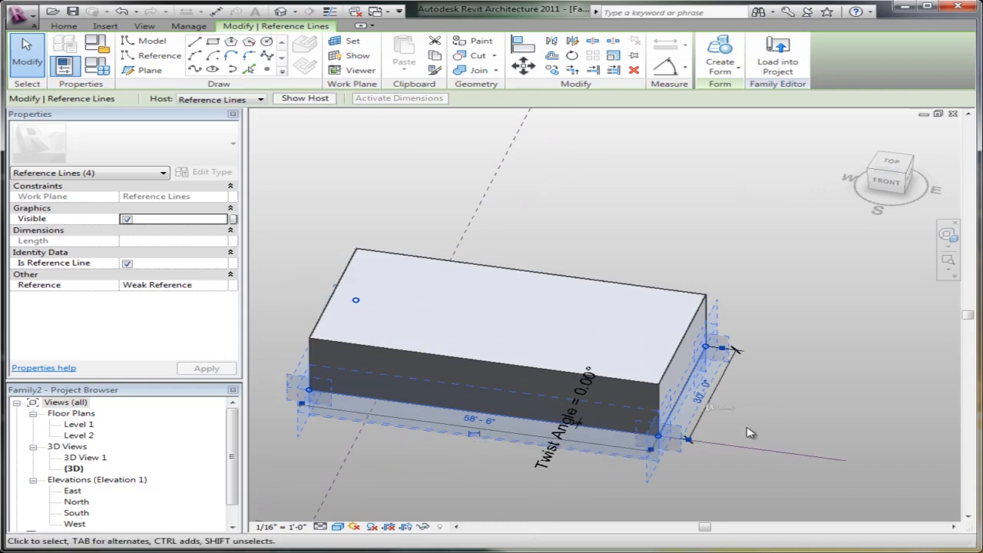
click(474, 434)
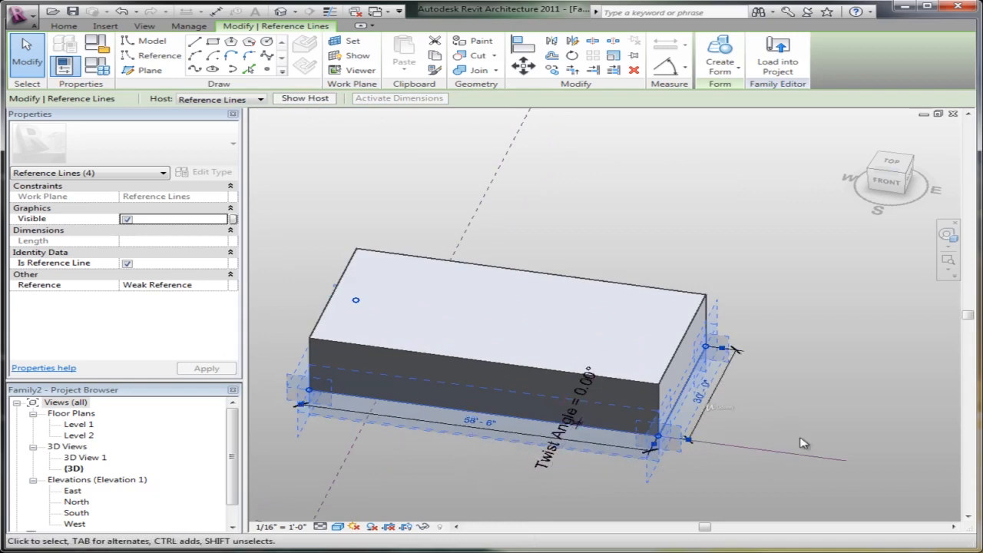
click(784, 274)
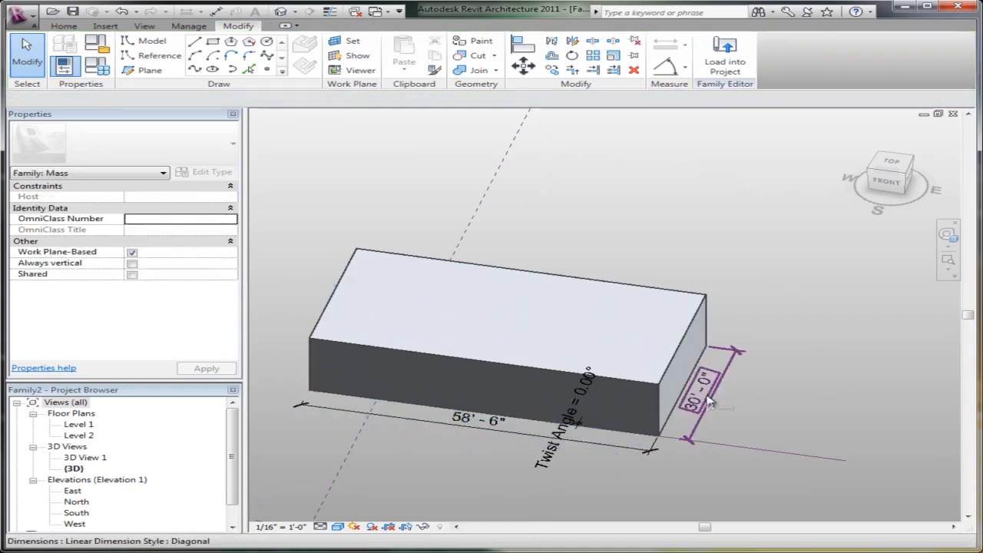
Label the dimension along the form's short side with the existing Width parameter
click(814, 386)
click(419, 100)
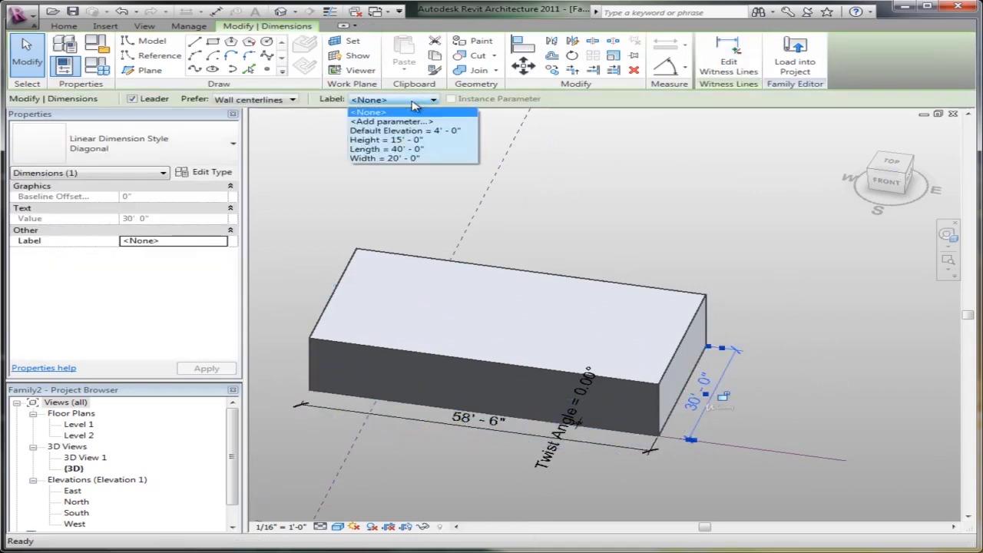
click(394, 158)
click(785, 284)
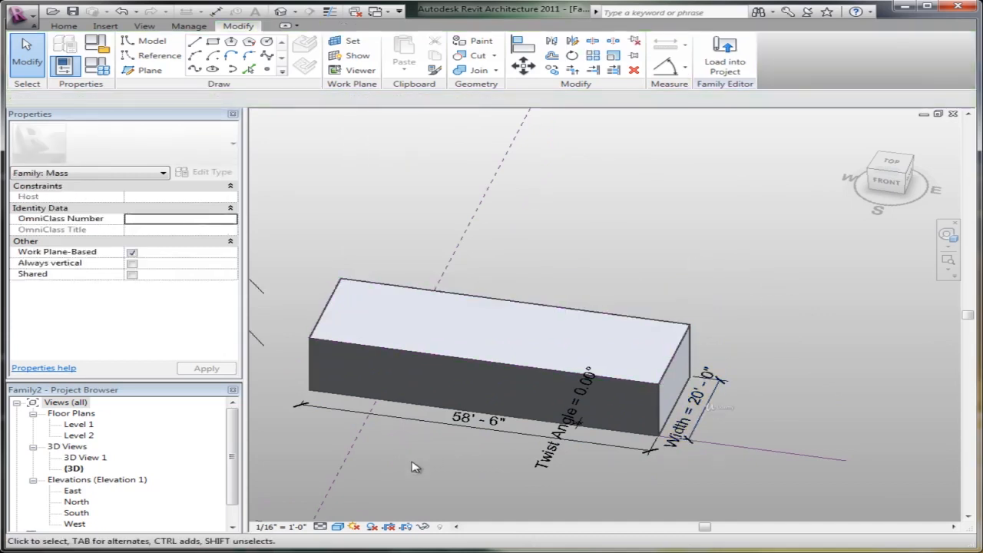
Label the dimension along the form's long front side with the existing Length parameter
click(467, 432)
click(425, 101)
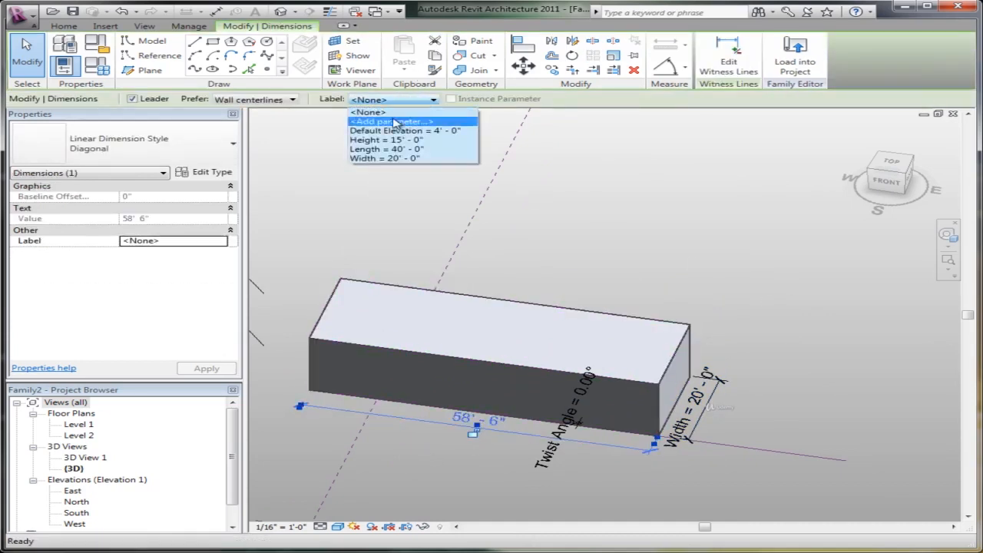
click(386, 149)
click(715, 252)
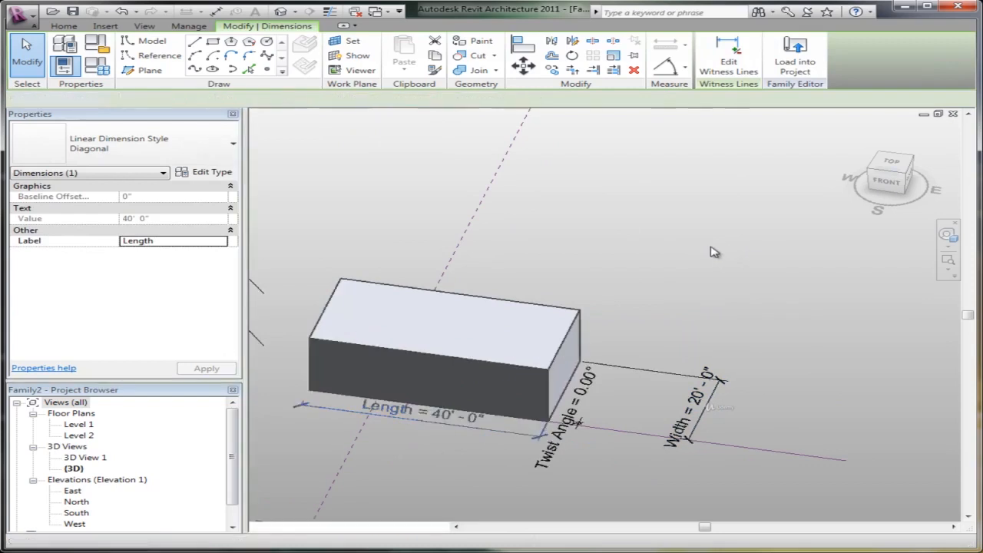
scroll(452, 457, down, 4)
scroll(495, 425, up, 3)
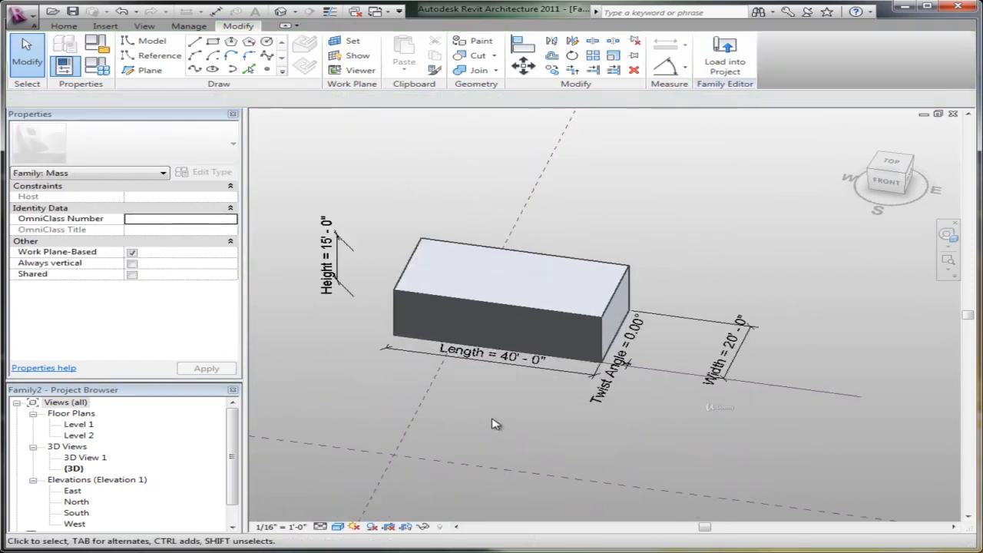
middle_drag(495, 425, 541, 451)
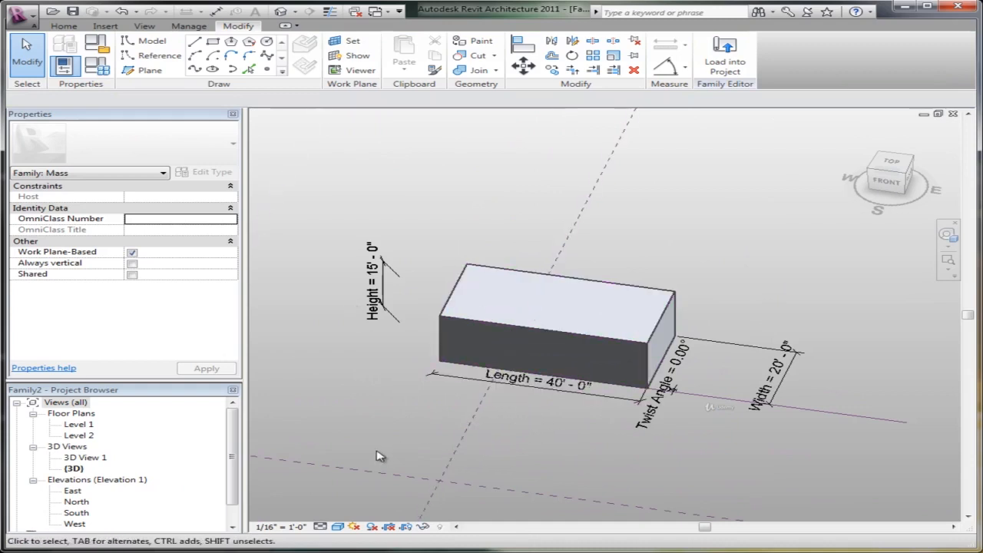
middle_drag(563, 428, 565, 382)
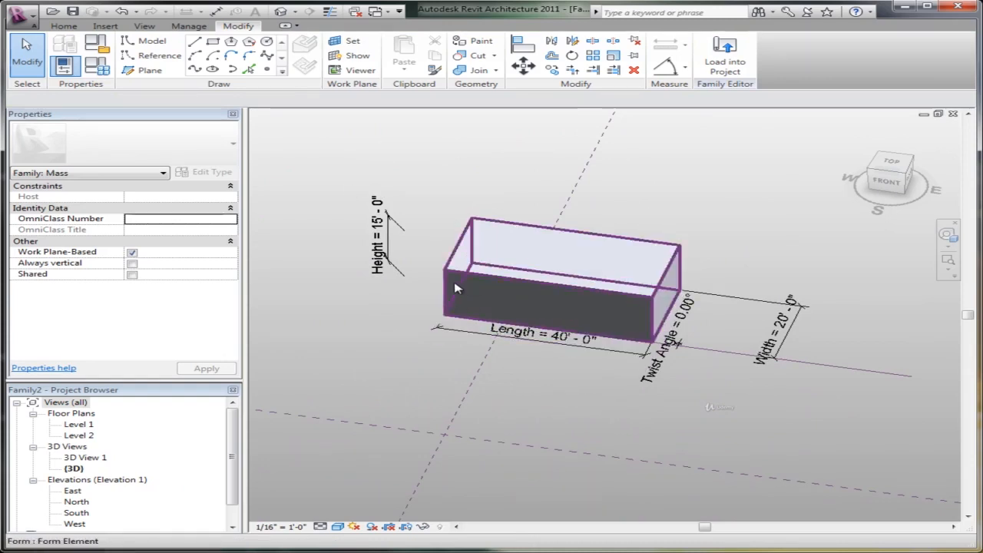
key(Tab)
scroll(442, 317, up, 3)
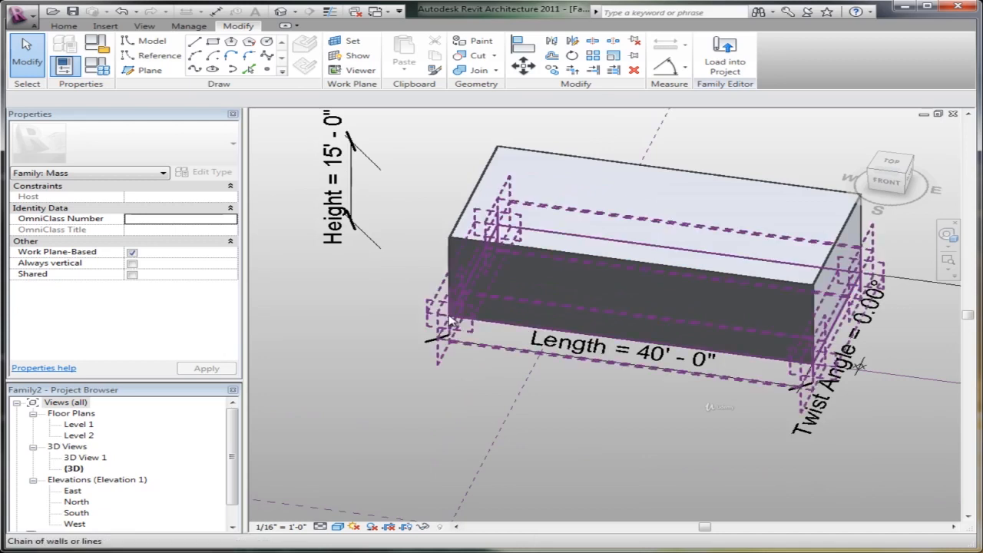
scroll(626, 411, down, 3)
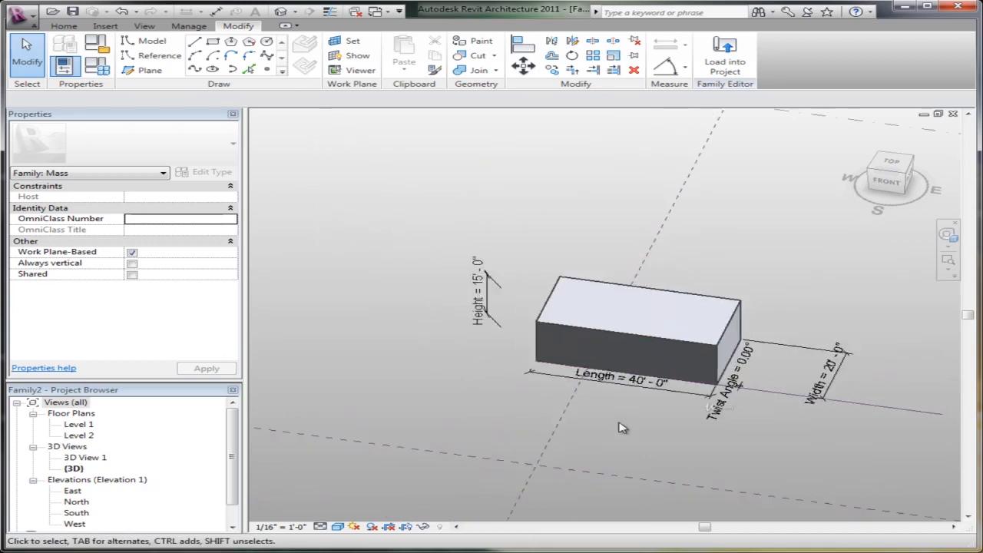